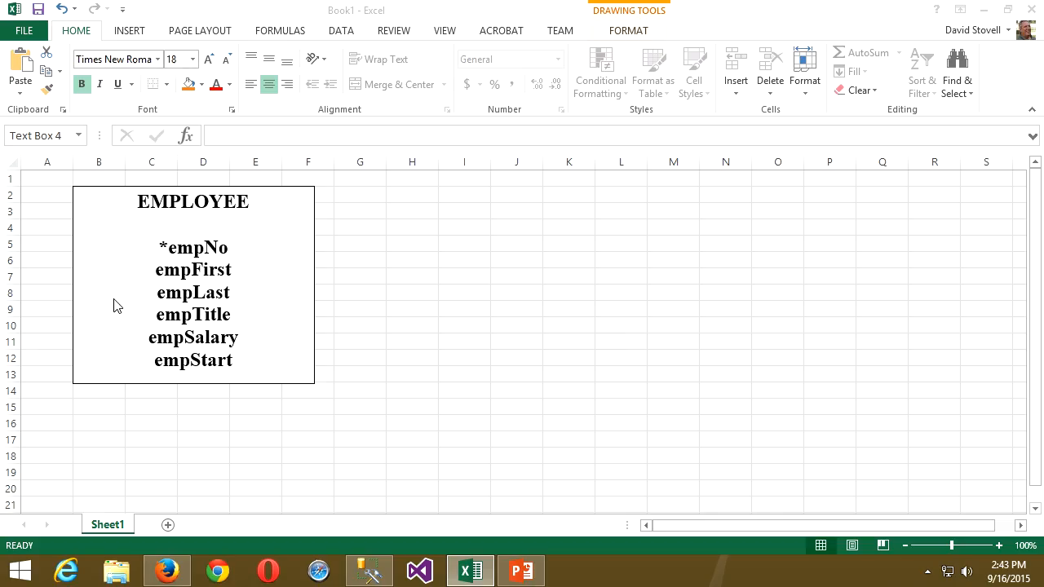
Step: Paste the EMPLOYEE entity text box into the sheet over columns B to F
key("ctrl+v")
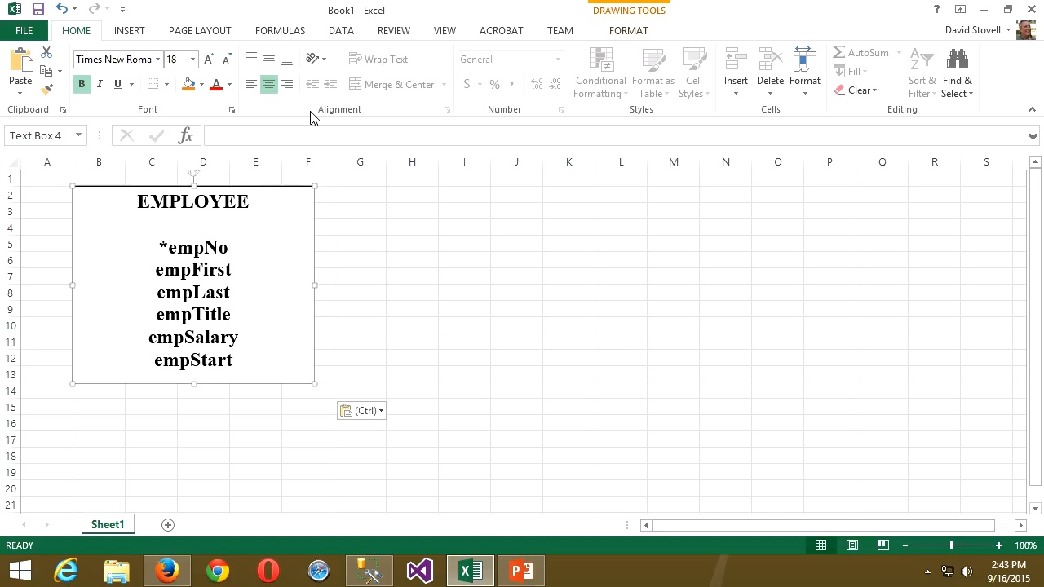
left_click(482, 285)
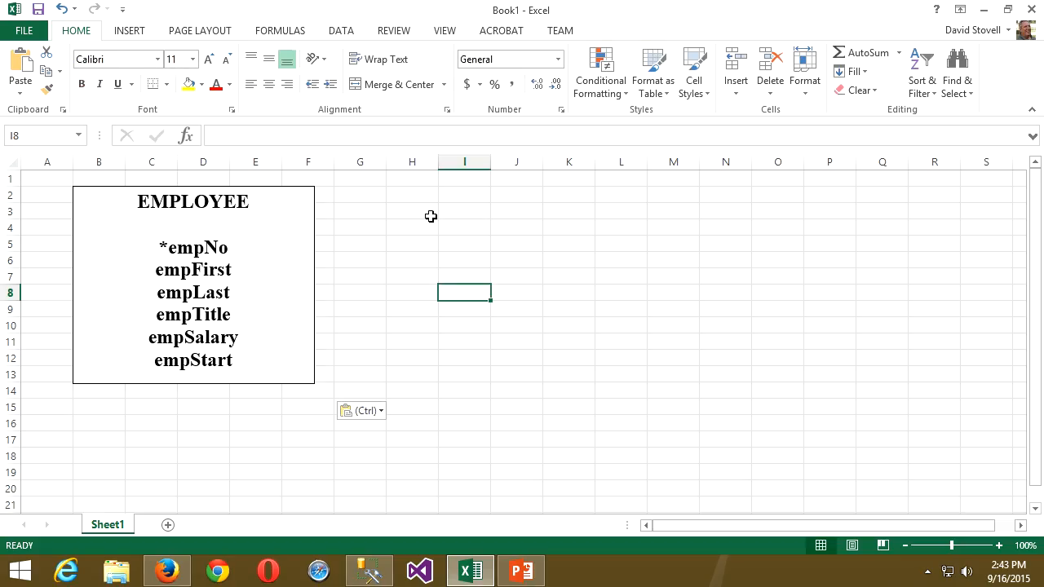
left_click(125, 33)
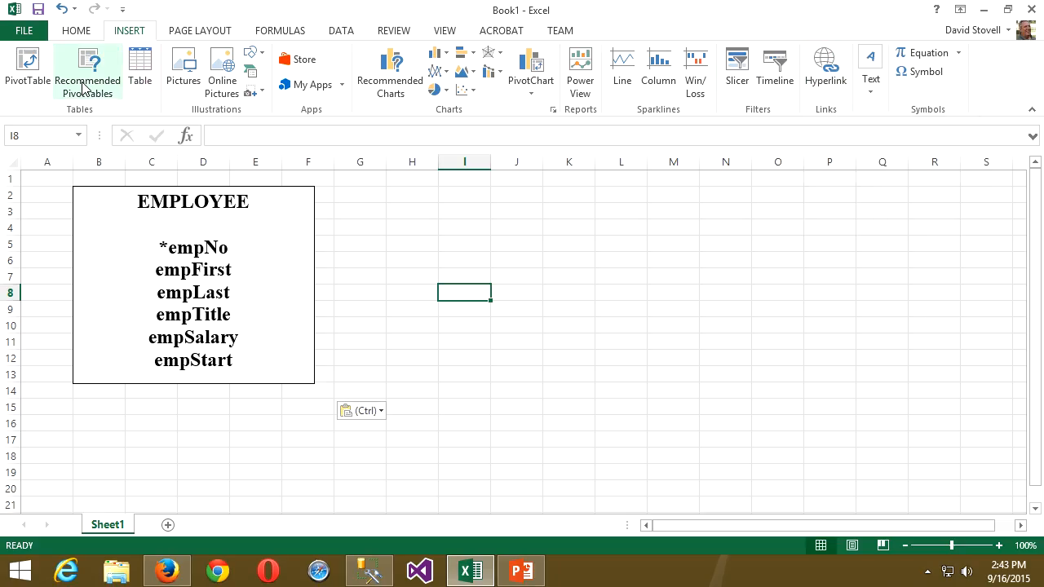
left_click(871, 74)
left_click(856, 155)
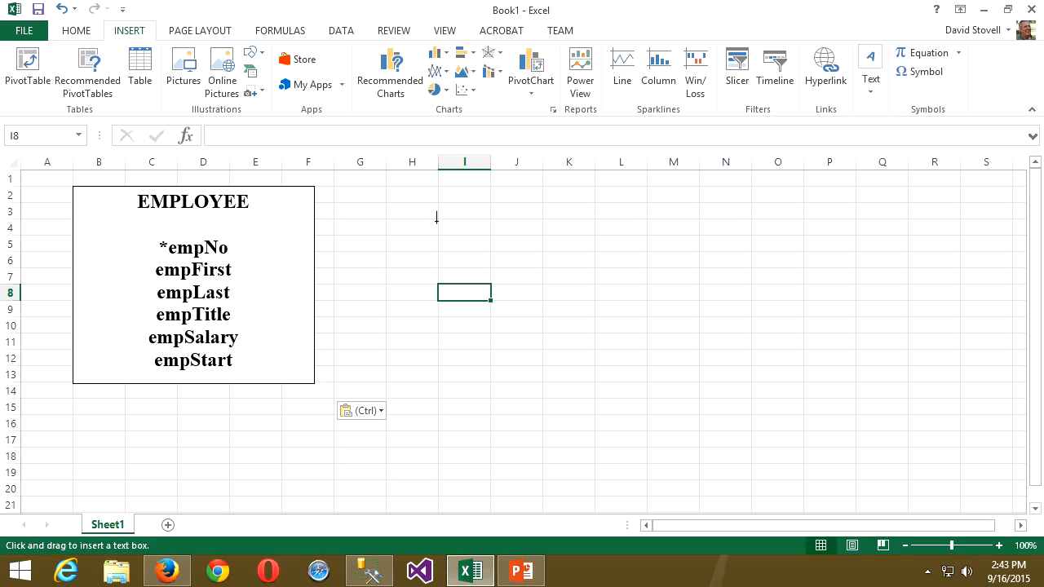
mouse_move(407, 206)
left_mouse_down()
mouse_move(573, 299)
mouse_move(593, 361)
left_mouse_up()
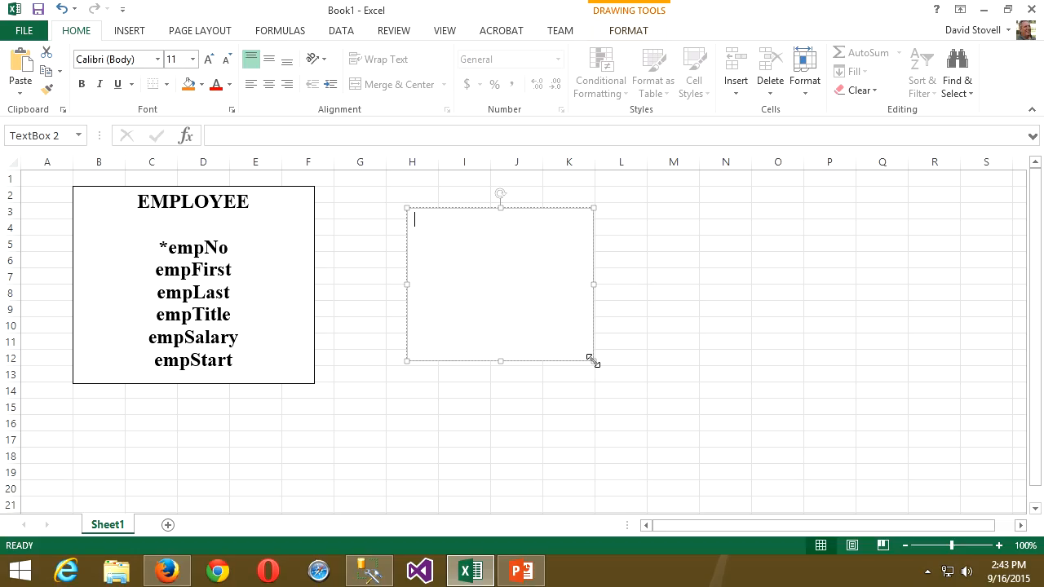
left_click(269, 85)
type("Employee")
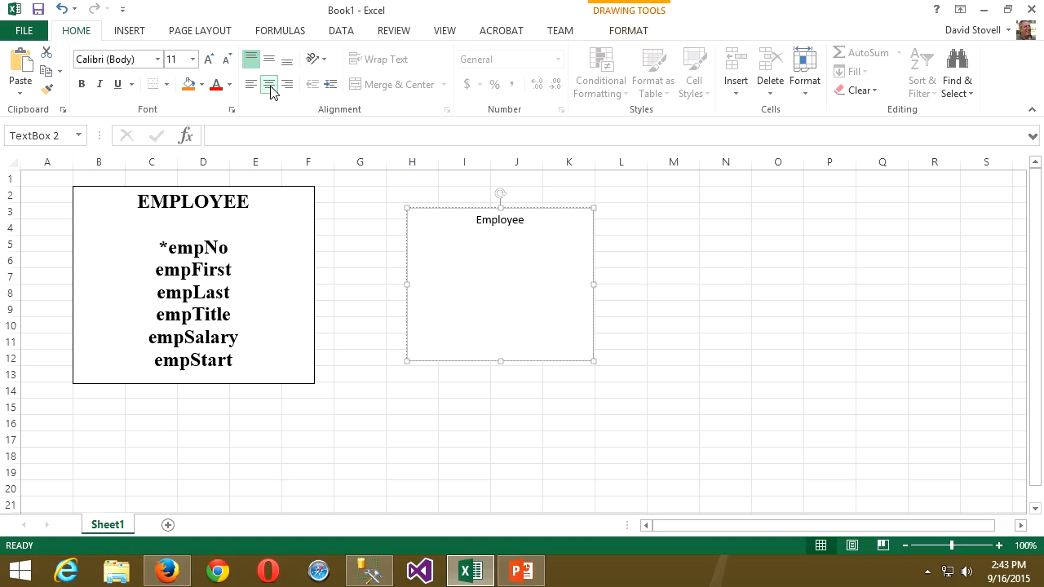
key("BackSpace")
key("BackSpace")
key("BackSpace")
key("BackSpace")
key("BackSpace")
key("BackSpace")
key("BackSpace")
type("MPLOYEEem")
key("BackSpace")
left_click(689, 240)
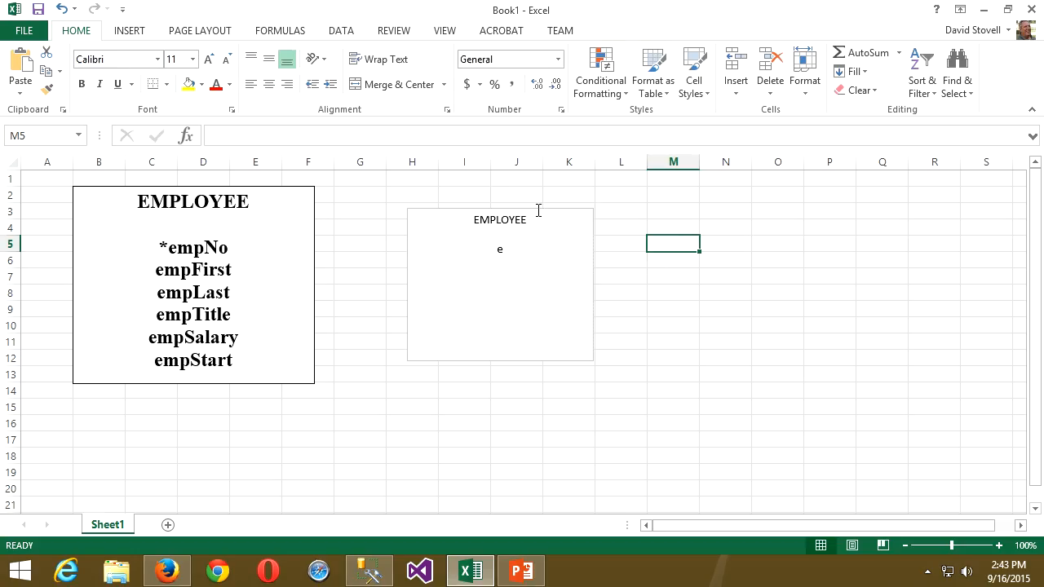
left_click(510, 236)
key("Delete")
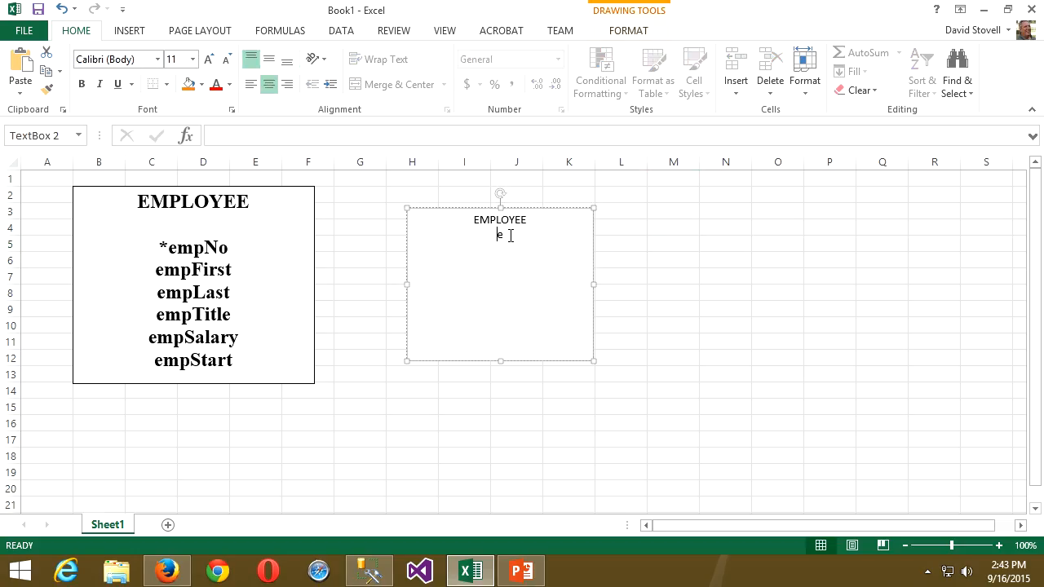
left_click(535, 208)
key("Delete")
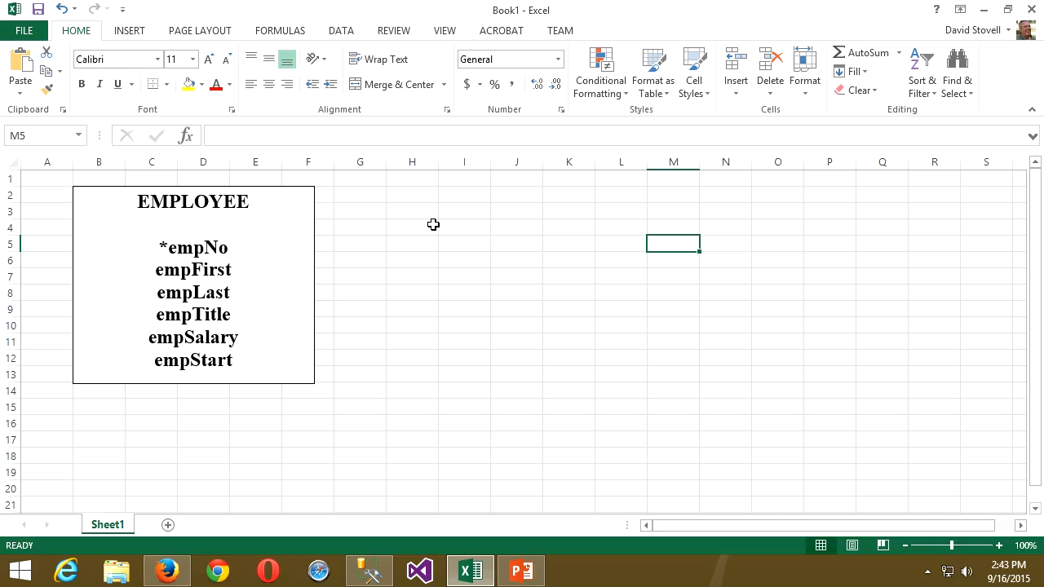
Step: Enter the title EMPLOYEE in cell I4 and the heading Field in cell I5
left_click(458, 226)
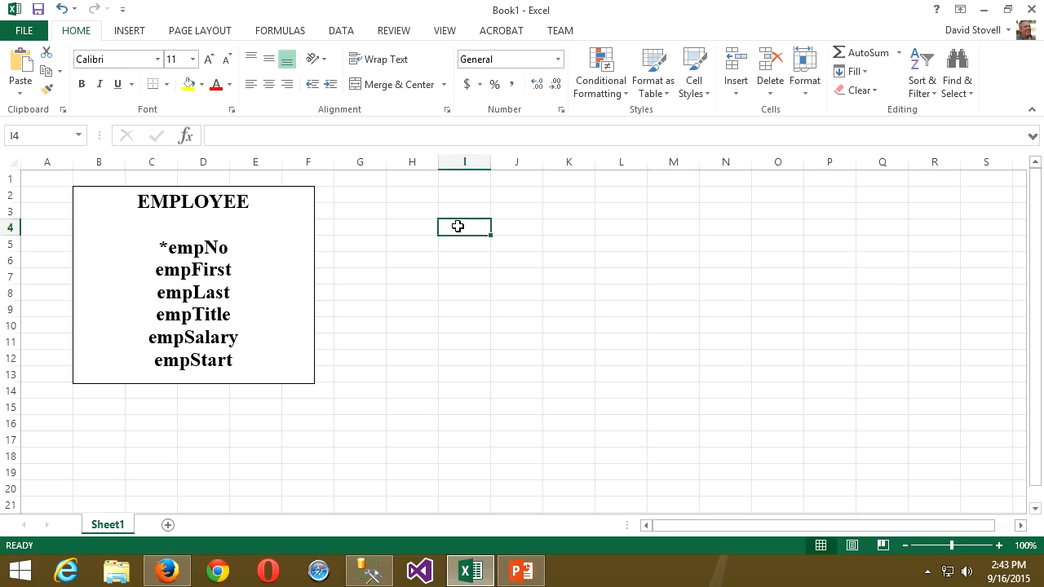
type("EMPLOYEE")
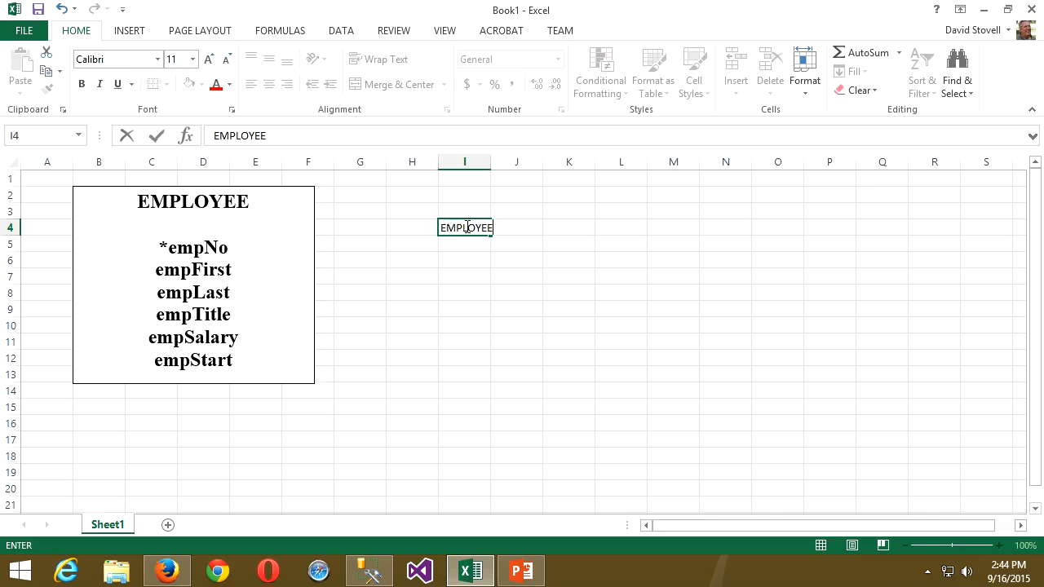
left_click(469, 242)
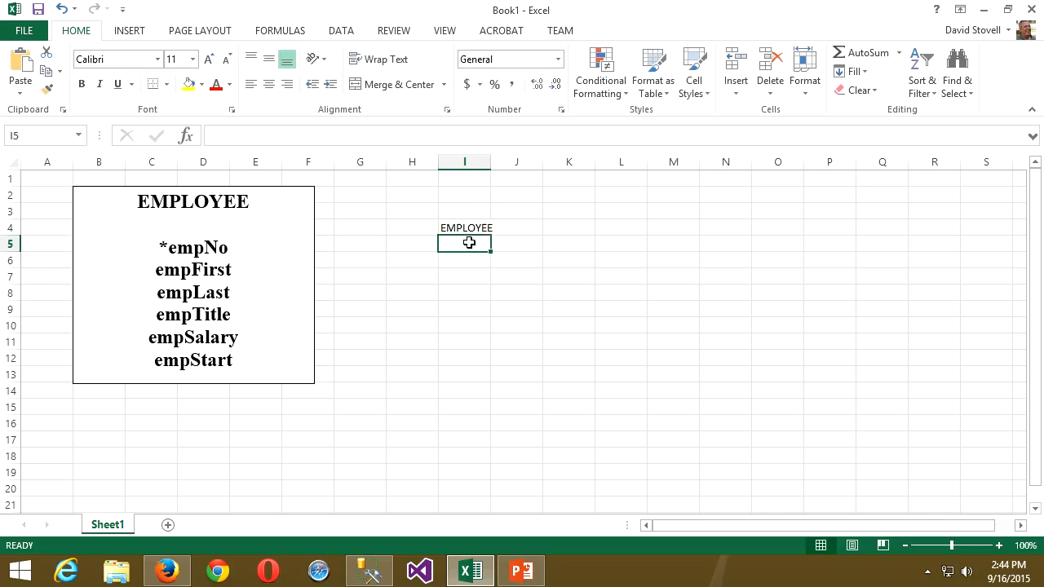
type("fIELD")
key("BackSpace")
key("BackSpace")
key("BackSpace")
key("BackSpace")
key("BackSpace")
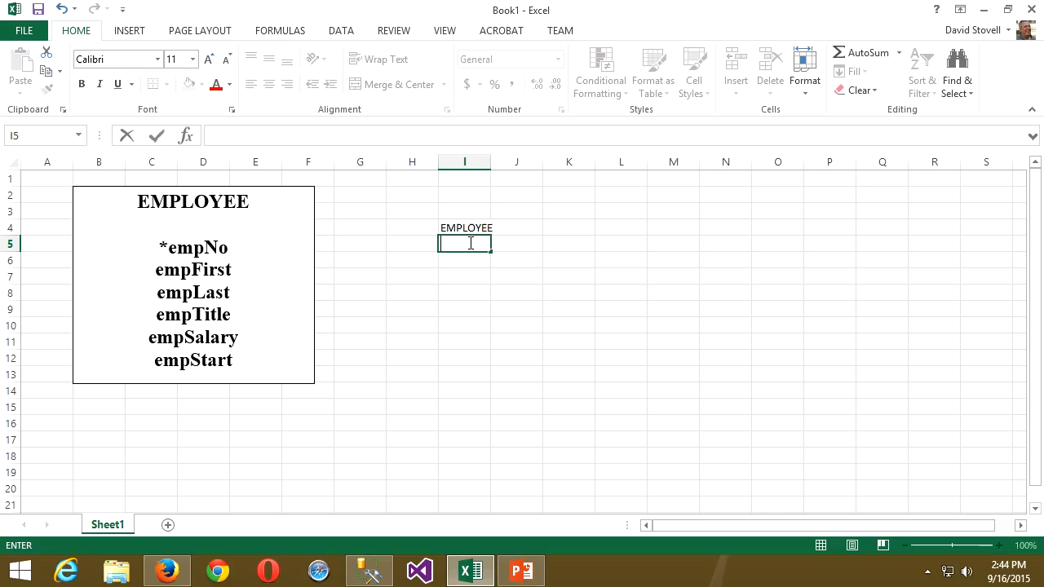
type("Fioeld")
key("BackSpace")
key("BackSpace")
key("BackSpace")
key("BackSpace")
type("eld")
left_click(586, 336)
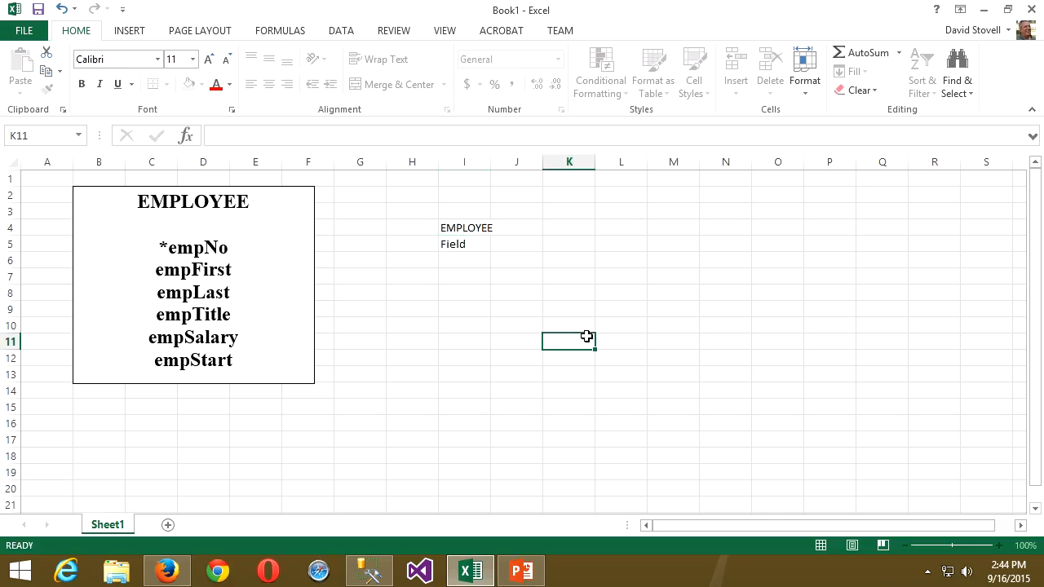
Step: Move the EMPLOYEE title and the Field heading from column I to cells G4 and G5
scroll(587, 336, "up", 4)
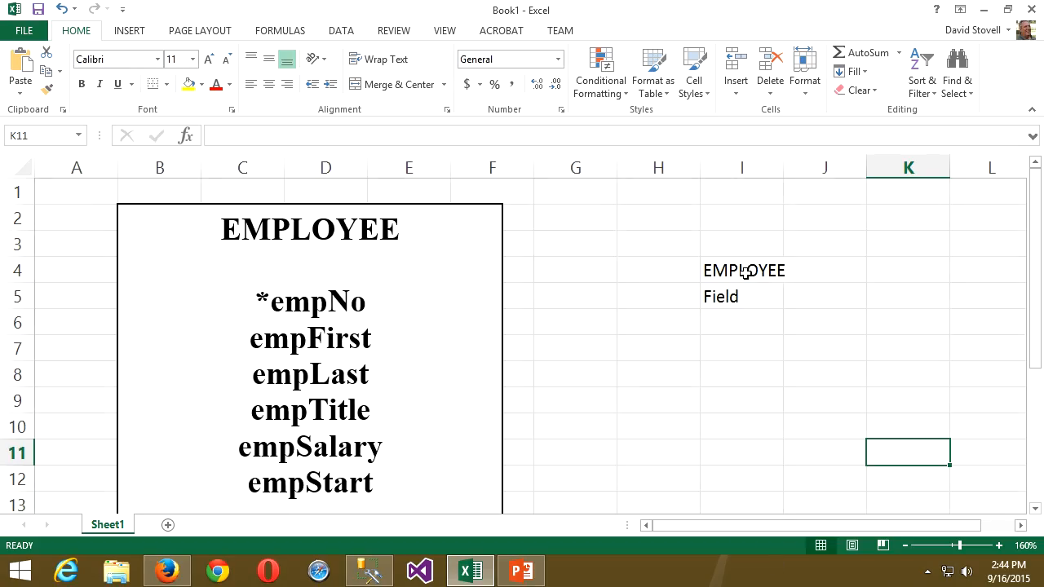
left_click_drag(741, 270, 583, 313)
Step: Enter the headings Data Type/Size in cell H5 and Constraint in cell I5
left_click(659, 301)
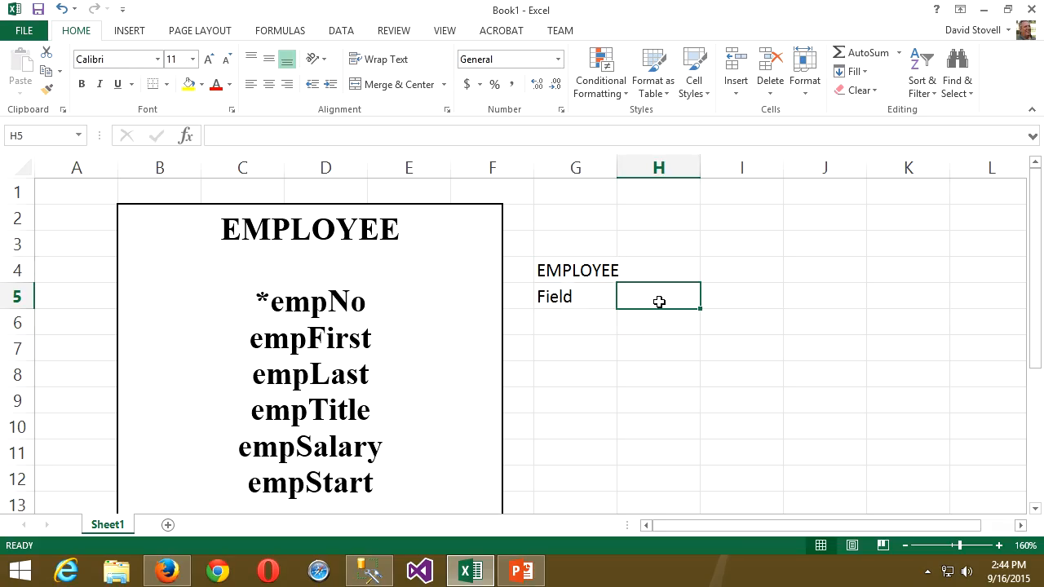
type("Data")
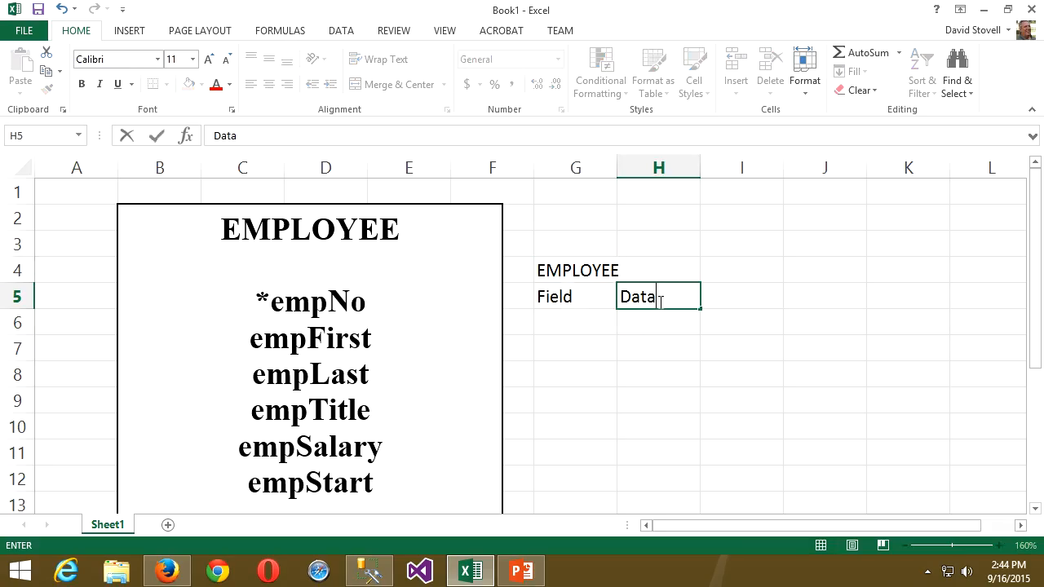
type(" Type/Size")
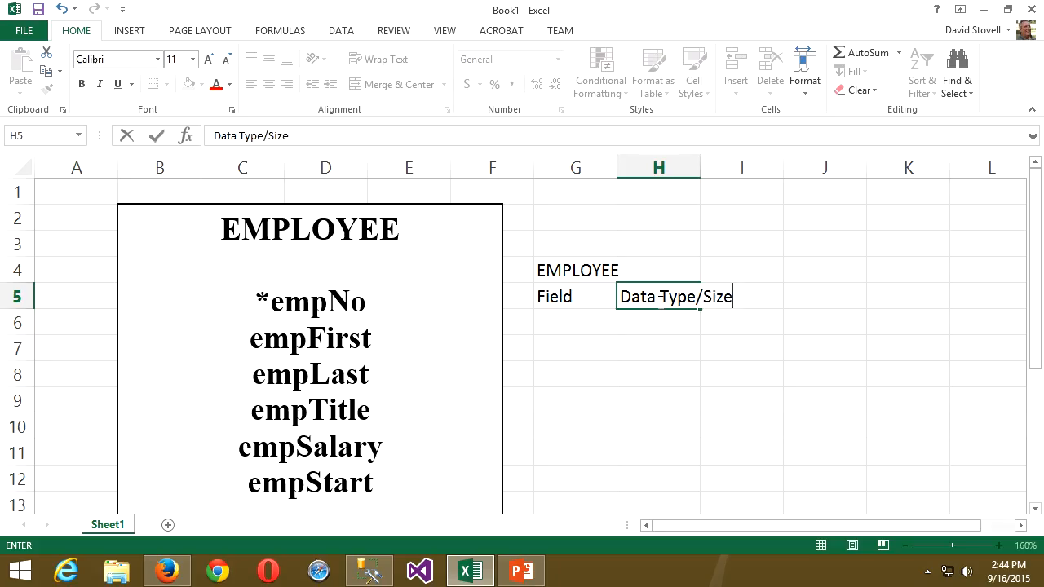
key("Tab")
key("Tab")
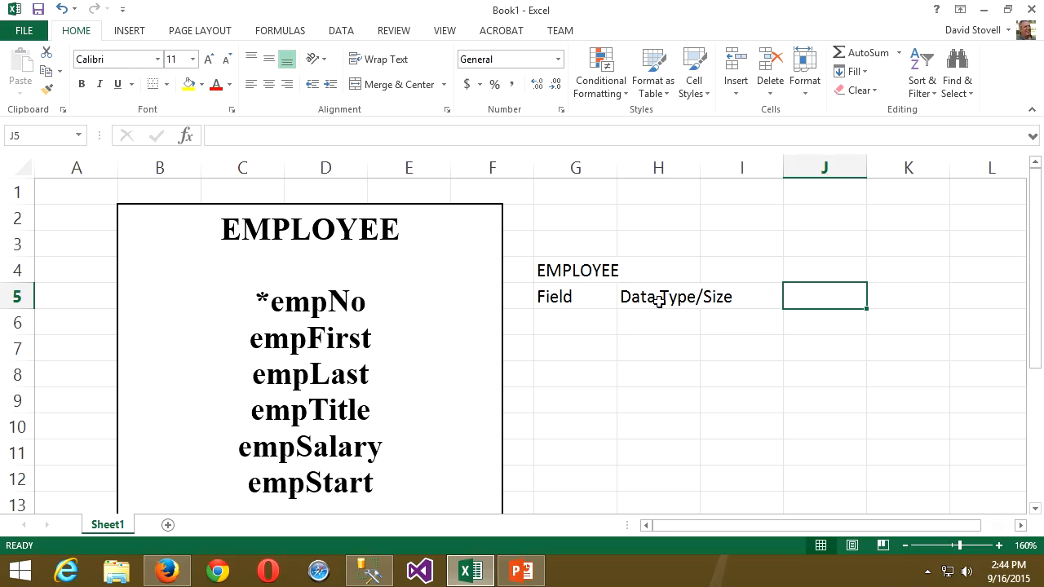
key("Left")
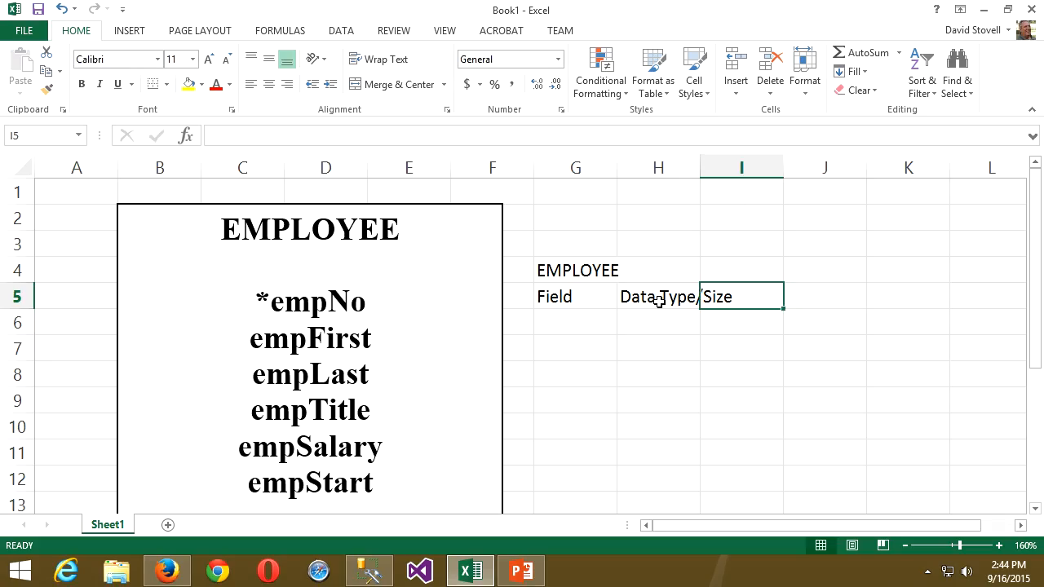
type("Constr")
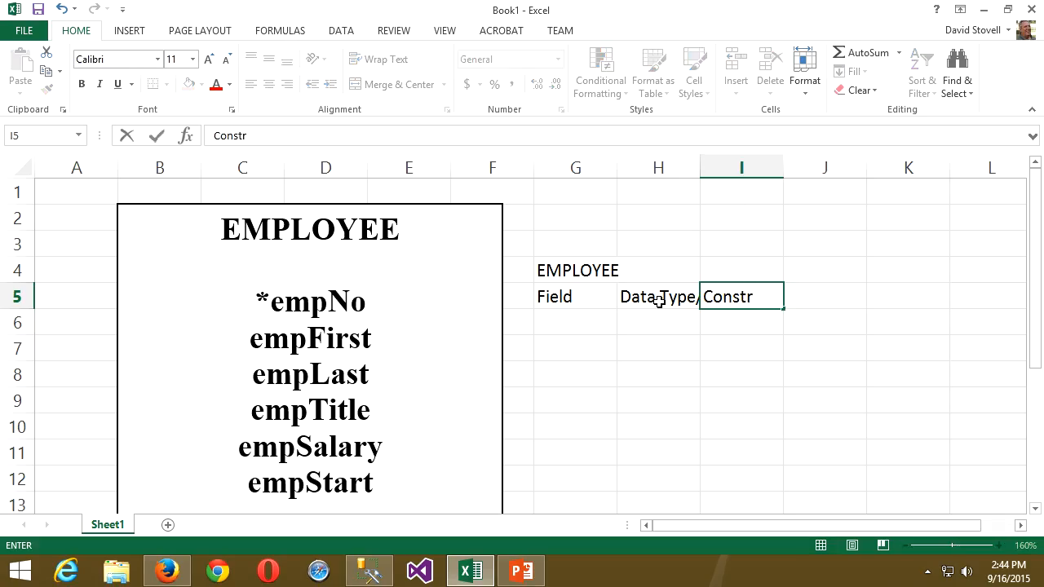
type("aint")
Step: Widen columns H and I beyond their headings and add a bottom border to the heading row G5:I5
left_click_drag(557, 300, 757, 296)
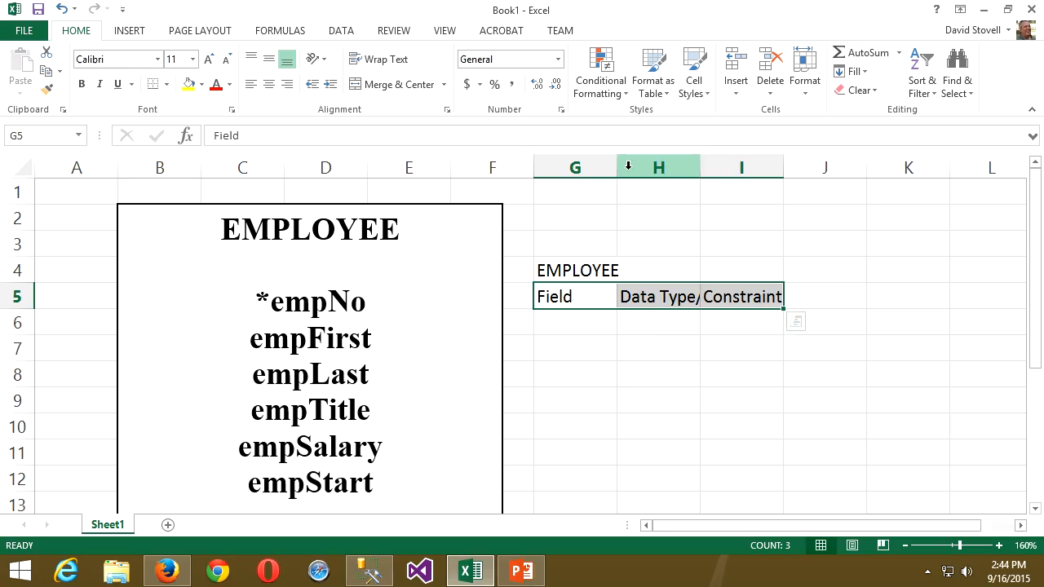
left_click_drag(701, 169, 802, 169)
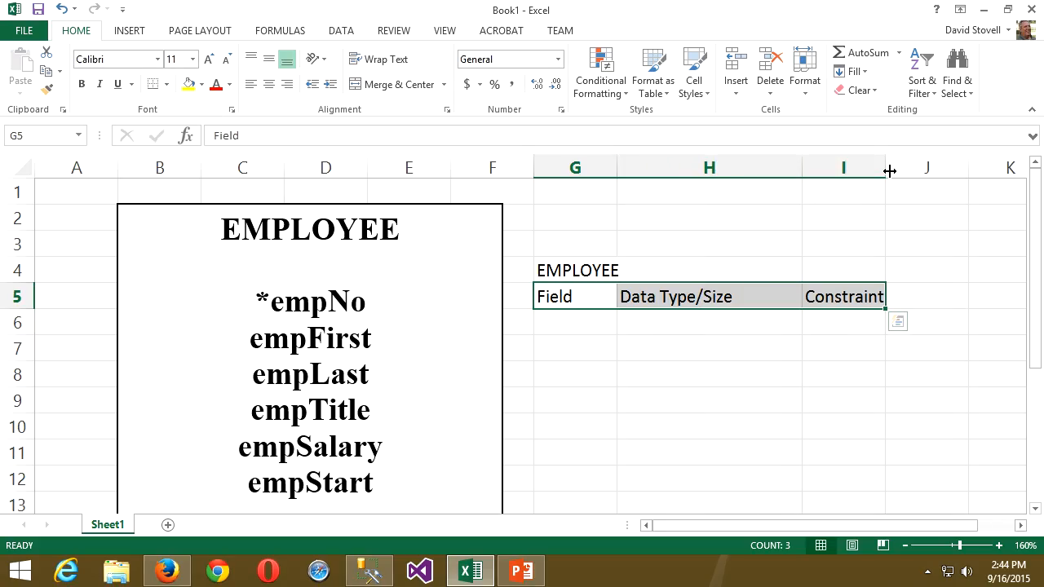
left_click_drag(885, 169, 960, 170)
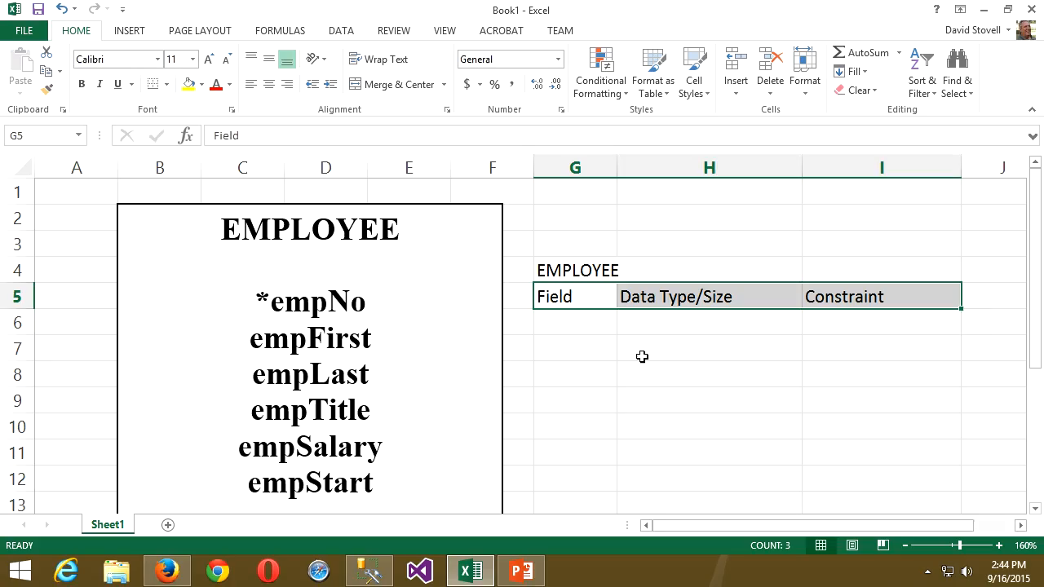
Step: Enter the field names empNo, empFist and empLast in cells G6 to G8
left_click(594, 321)
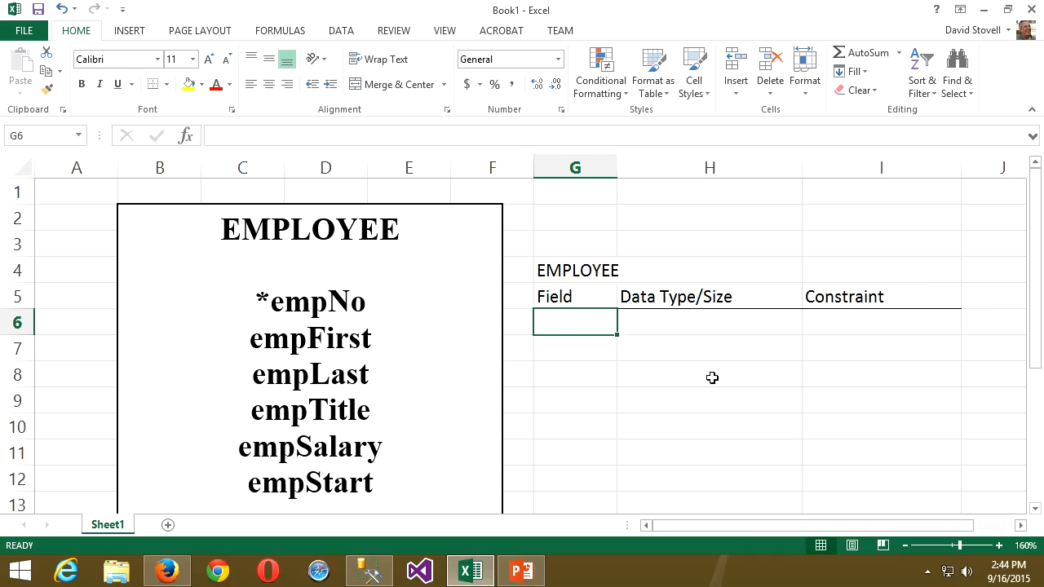
type("emp")
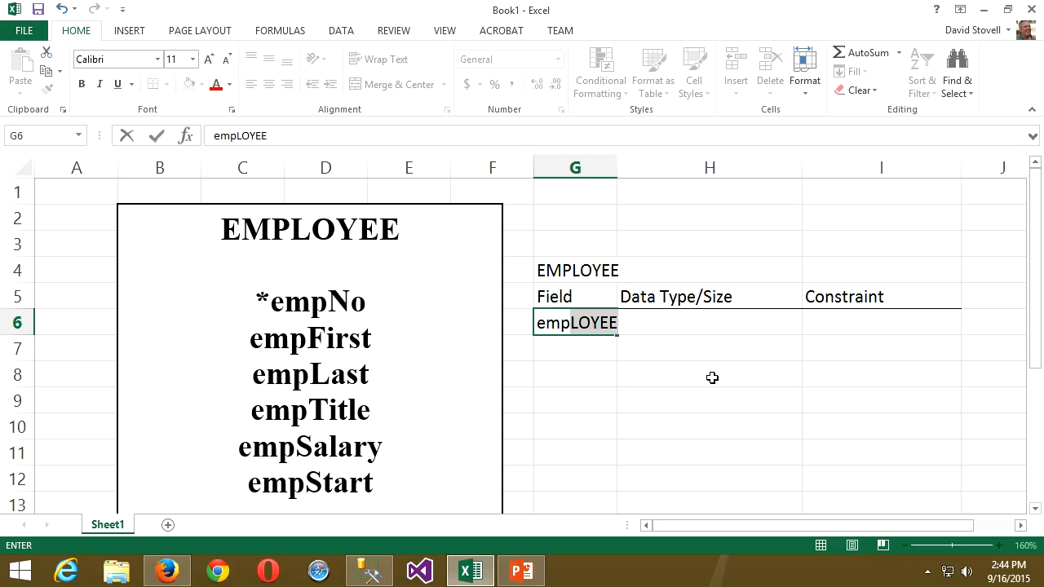
type("No")
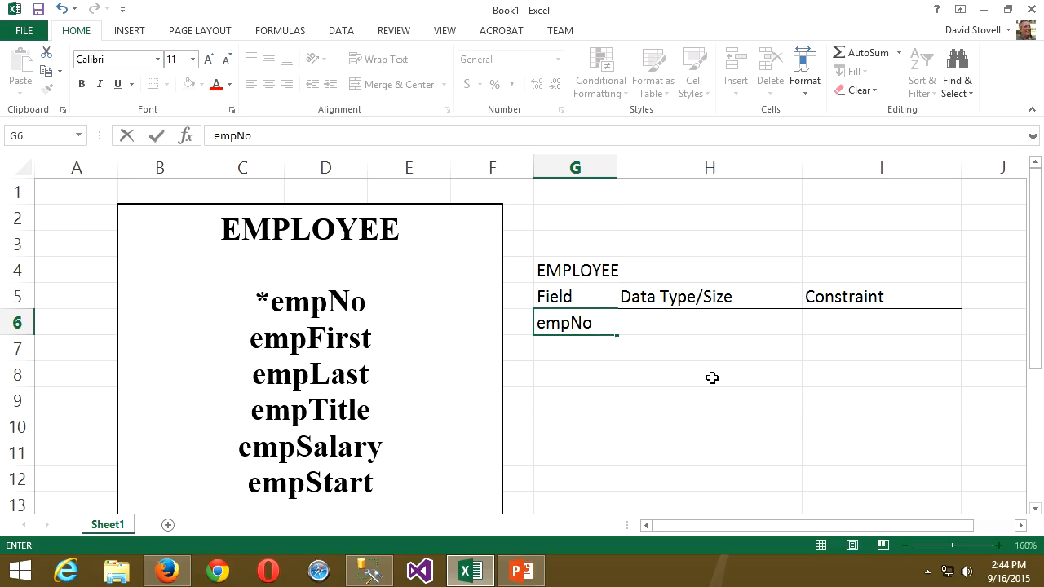
key("Return")
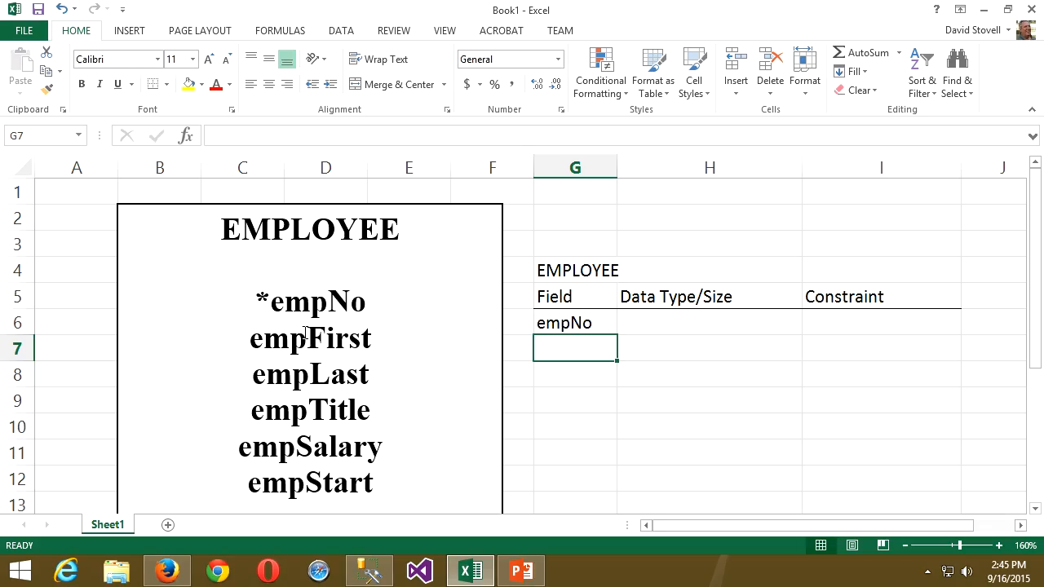
type("emp")
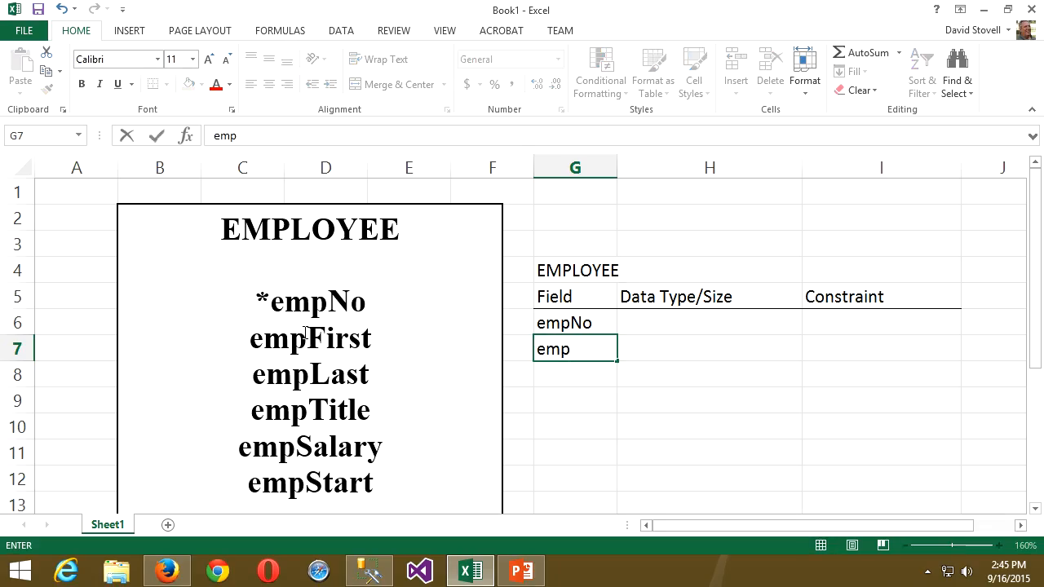
type("Fist")
key("Return")
type("emp")
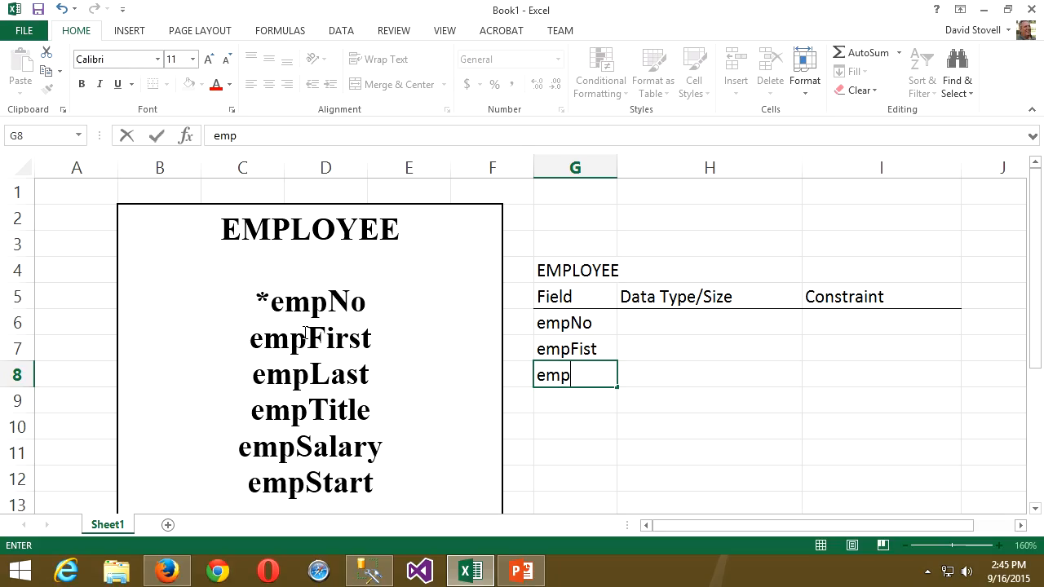
type("Last")
key("Return")
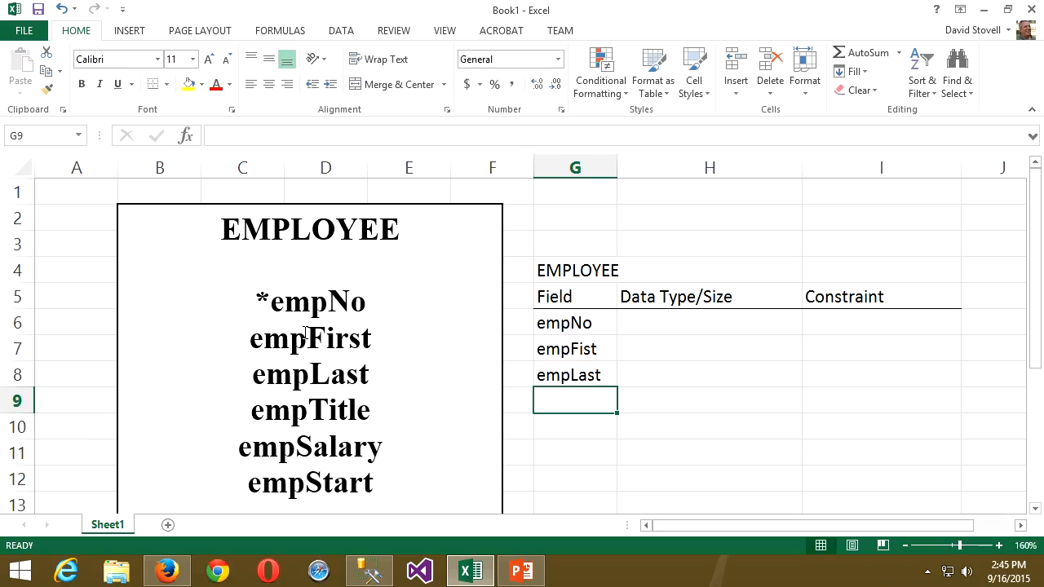
Step: Enter the field names empTitle, smpSalary and empStart in cells G9 to G11
type("empT")
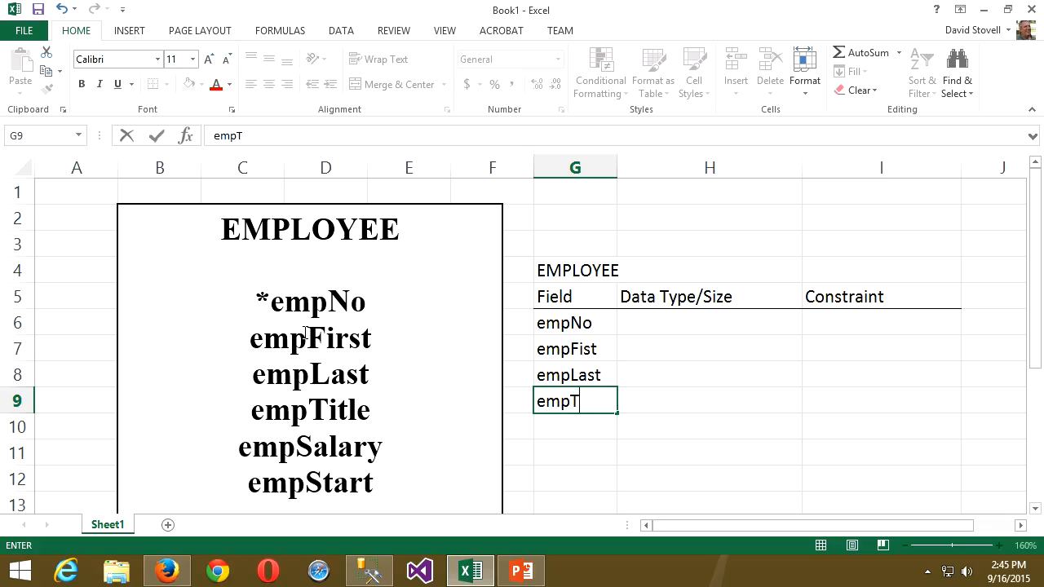
type("itle")
key("Return")
type("smpSal")
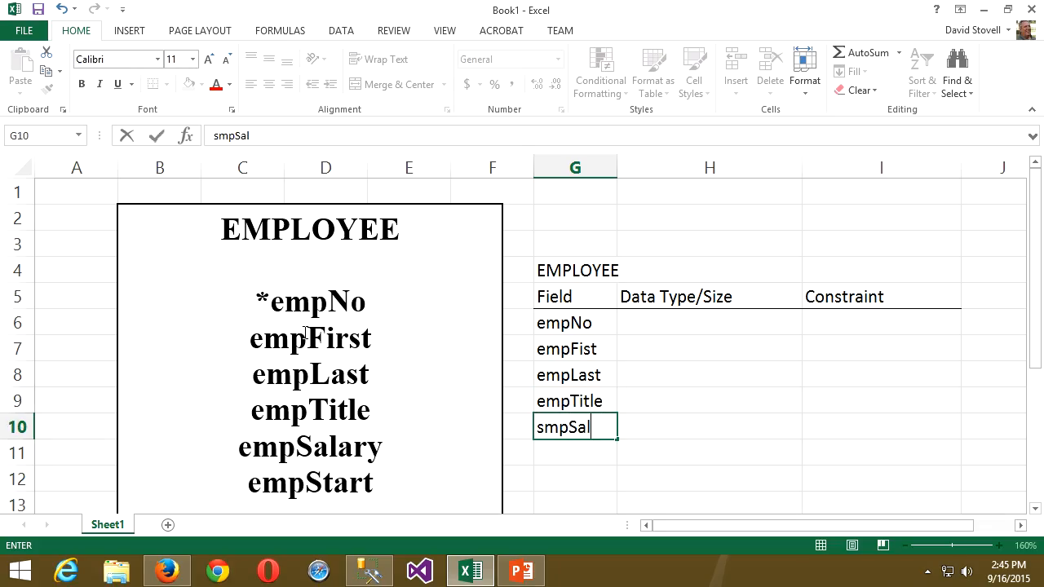
type("ary")
key("Return")
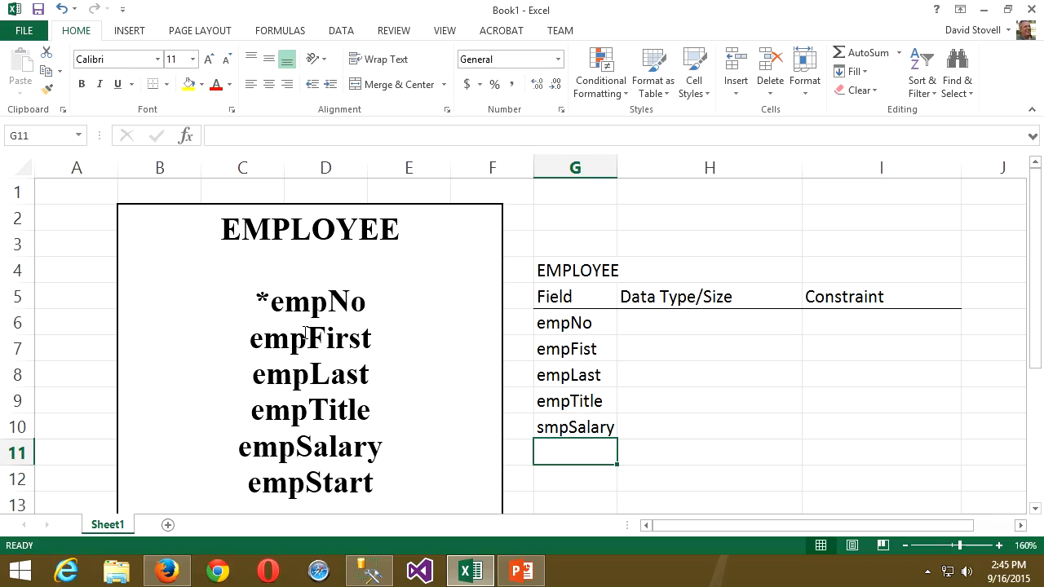
type("empStart")
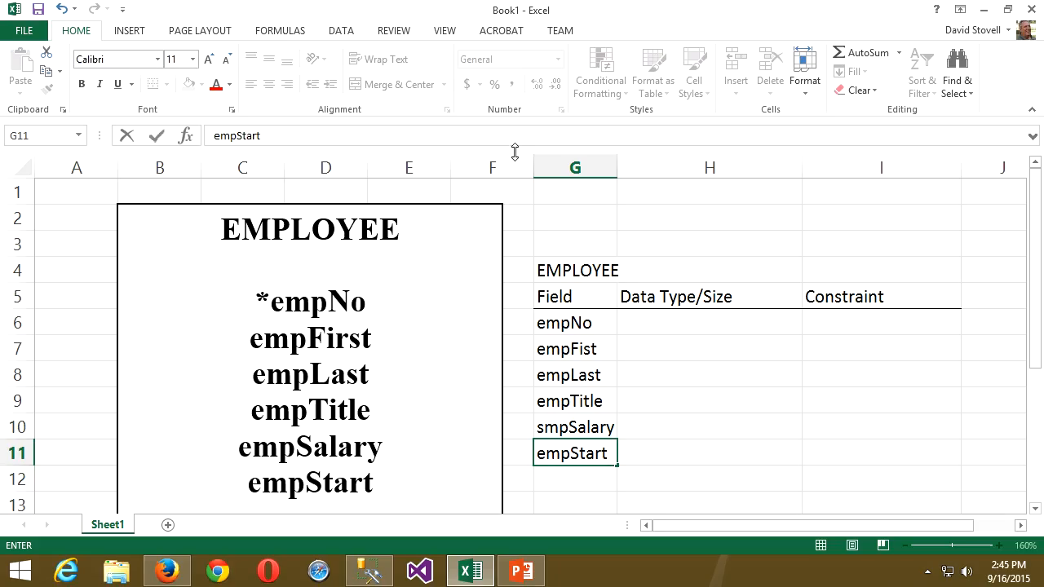
Step: Apply a thick box border around the heading row G5:I5
left_click(621, 170)
left_click(609, 194)
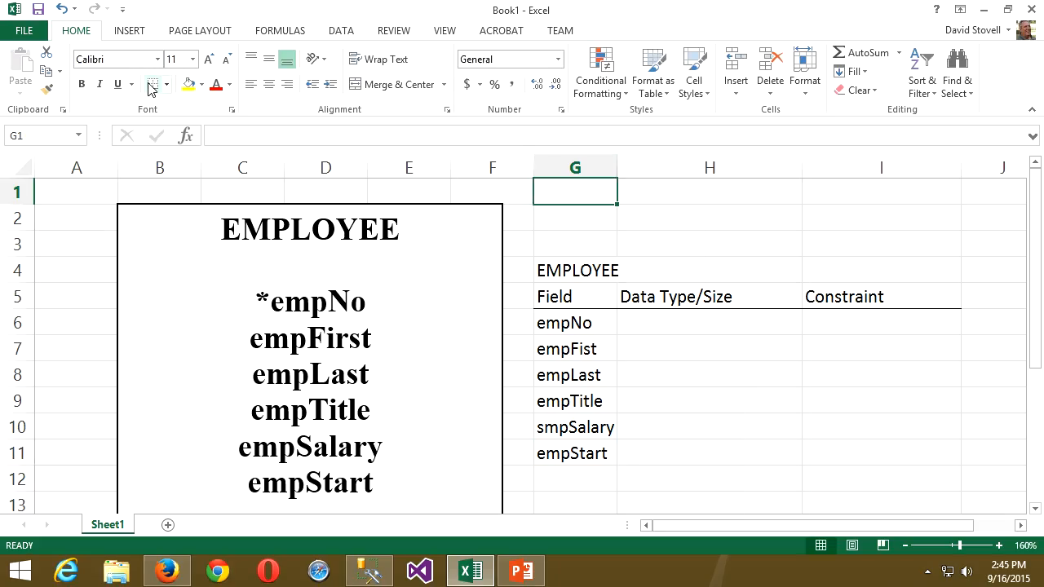
left_click_drag(577, 296, 832, 296)
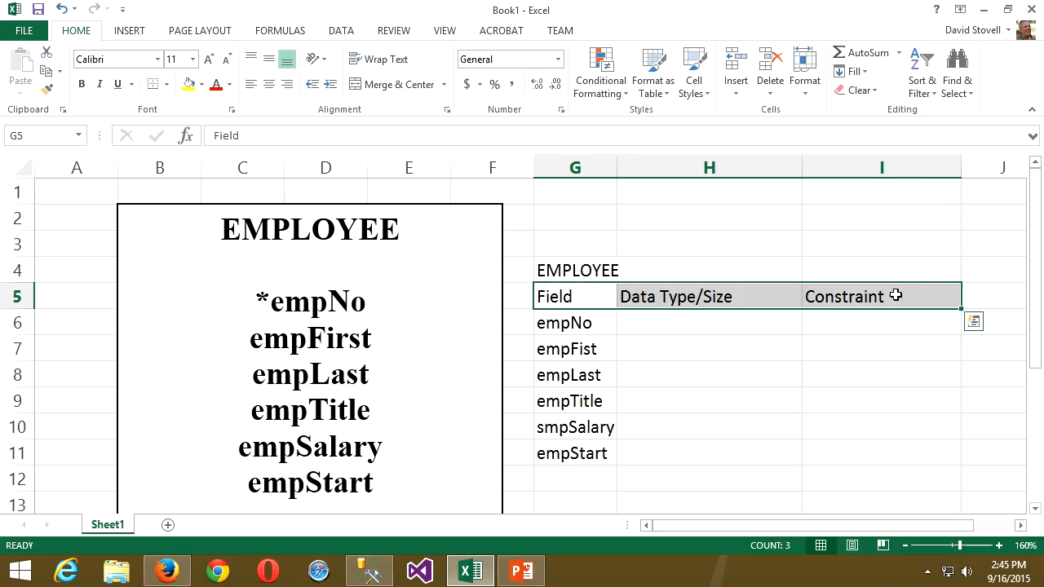
left_click(167, 88)
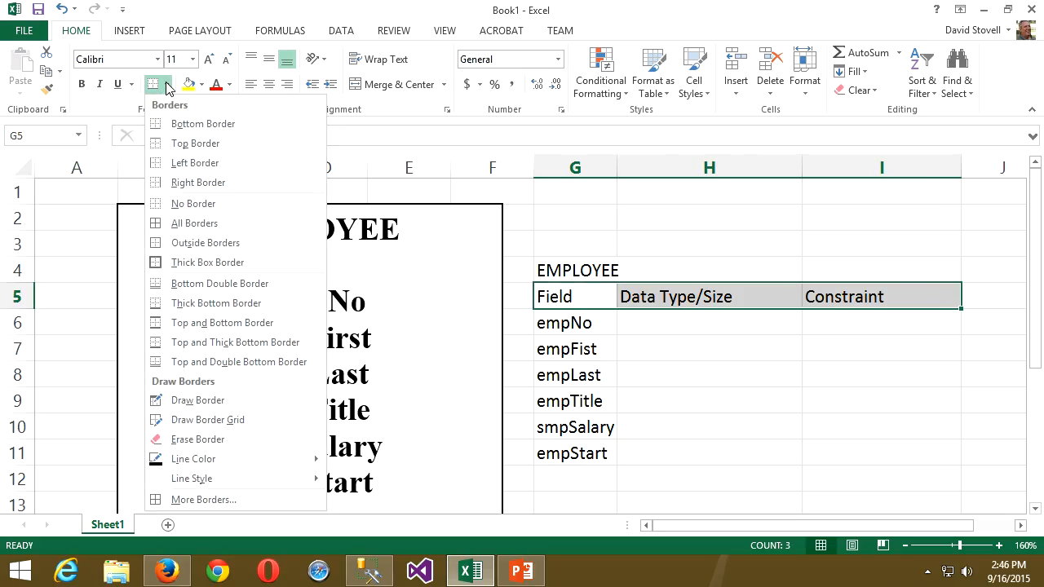
left_click(167, 261)
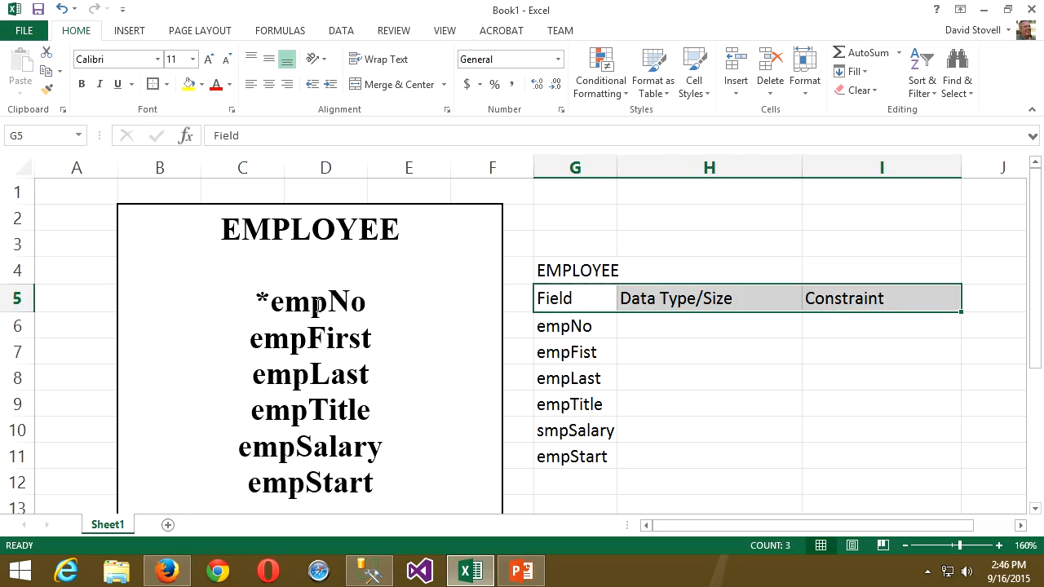
left_click(687, 347)
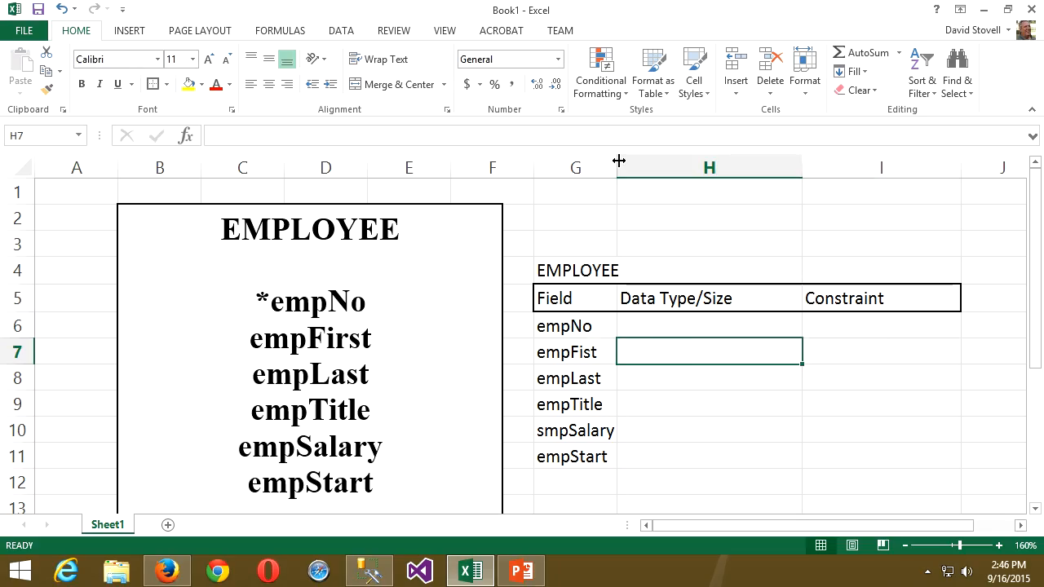
Step: Widen column G beyond its field names and put an asterisk before empNo in cell G6
left_click_drag(619, 161, 652, 163)
left_click(592, 320)
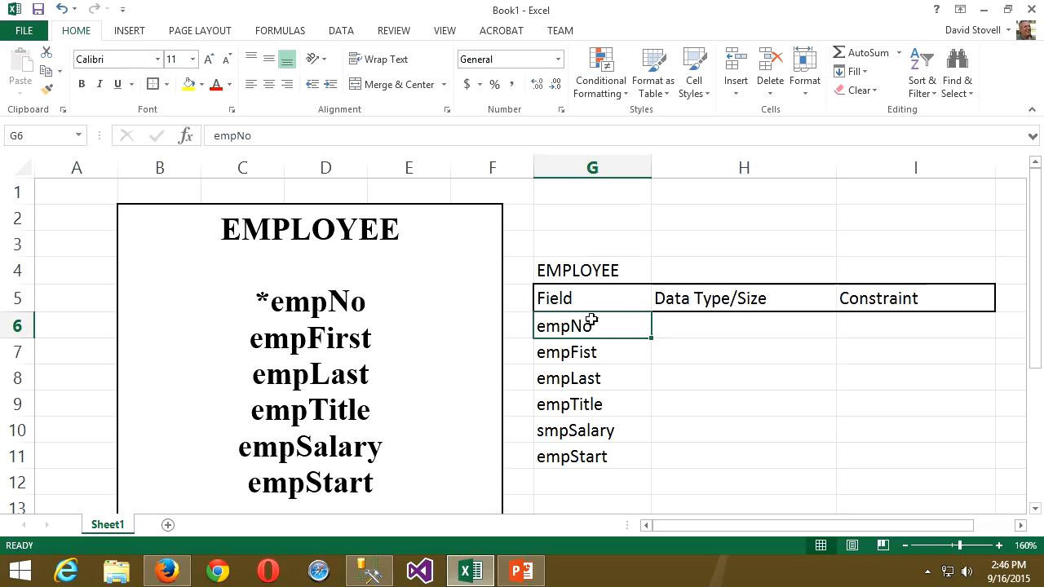
left_click(214, 136)
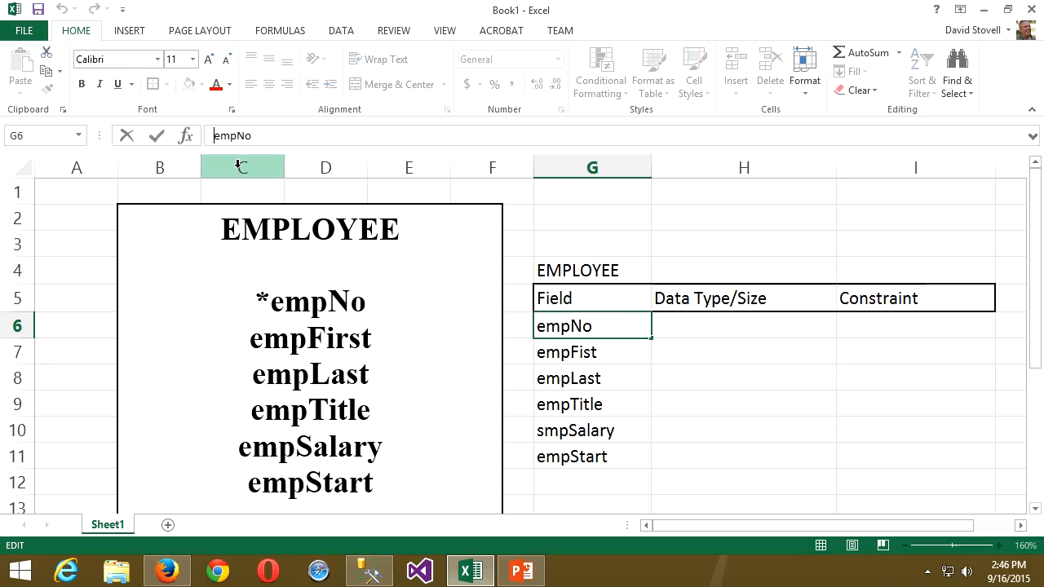
type("*")
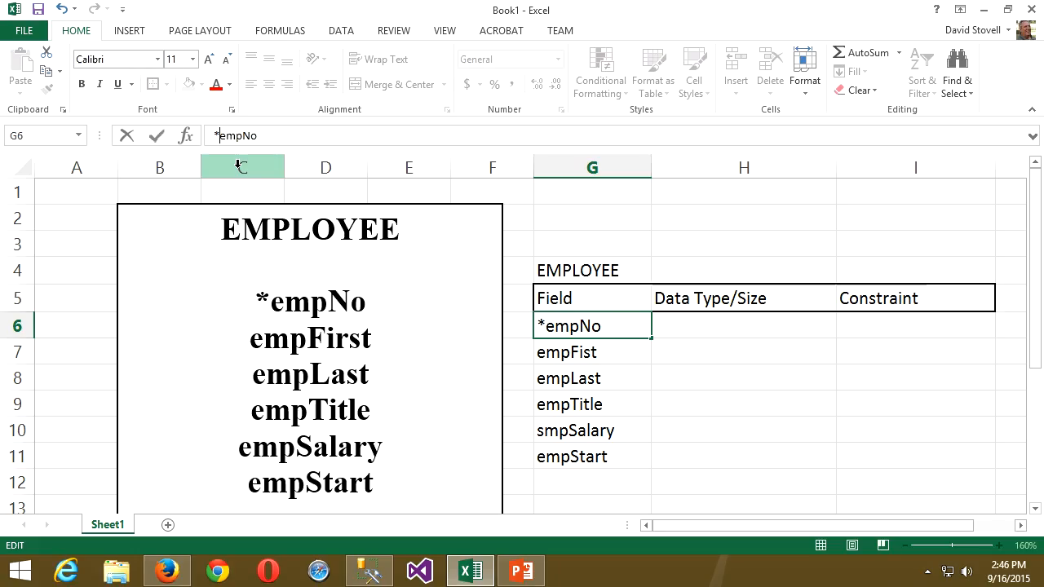
left_click(726, 328)
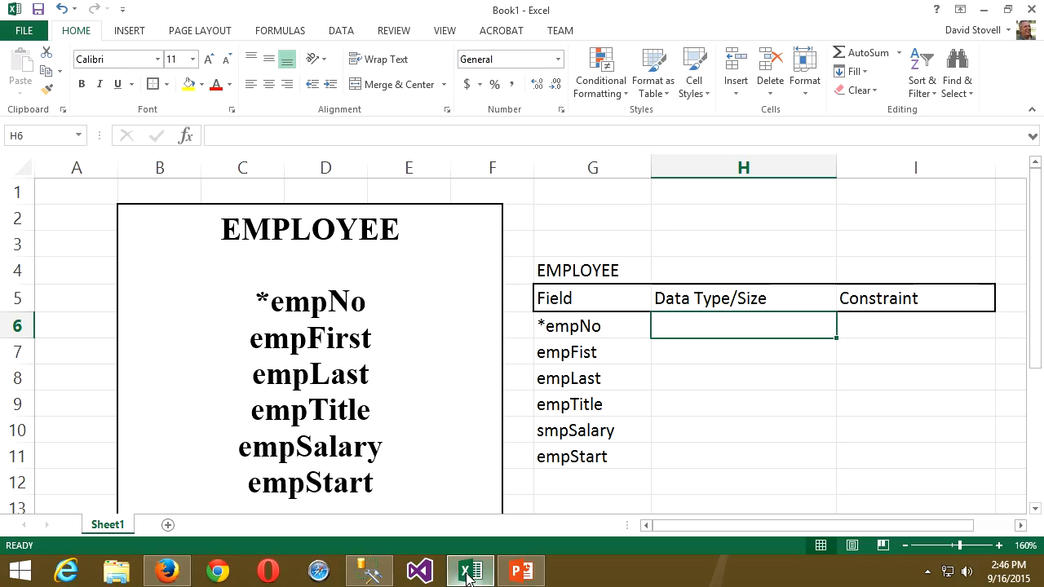
Step: Switch to Firefox, open the Premium Medical Corporation case file from the Week 1 in-class content, and examine its employee records
left_click(173, 571)
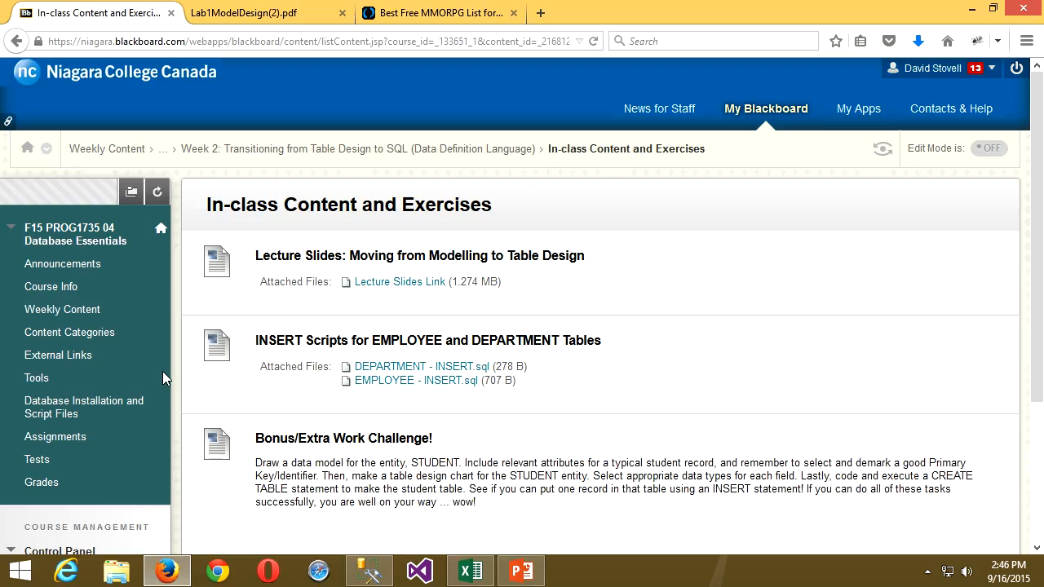
left_click(187, 150)
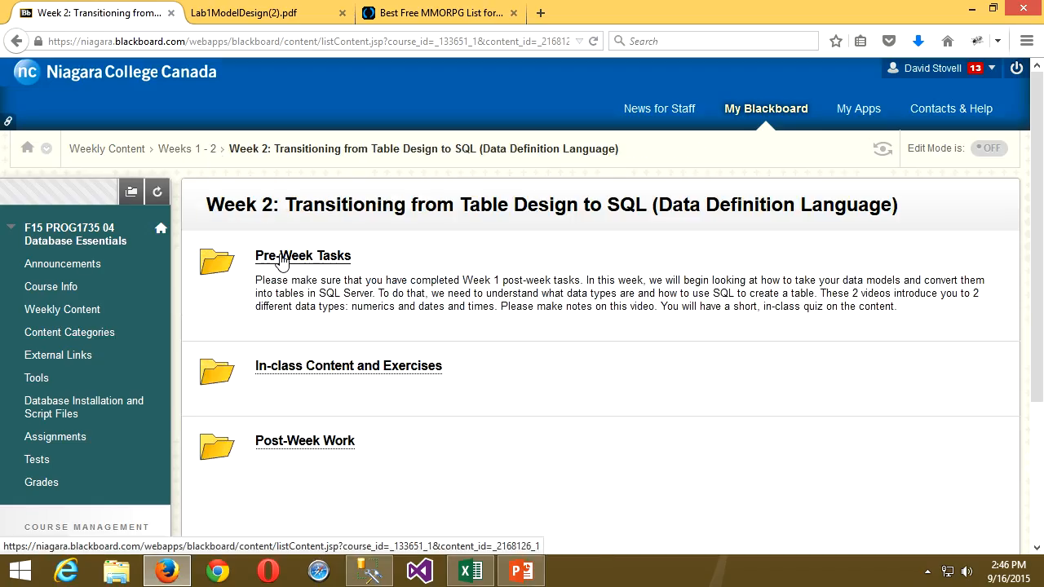
left_click(195, 148)
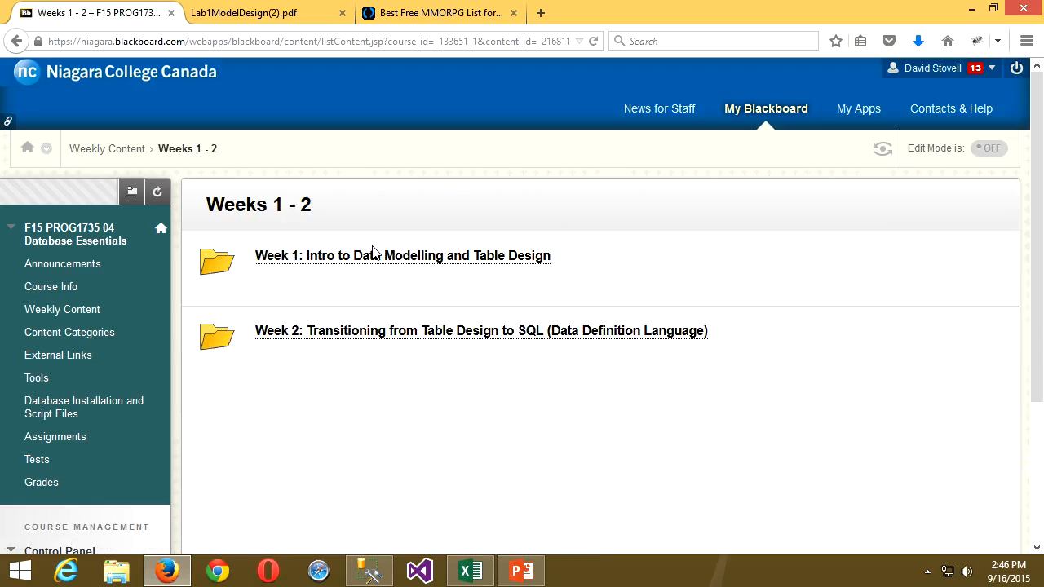
left_click(373, 255)
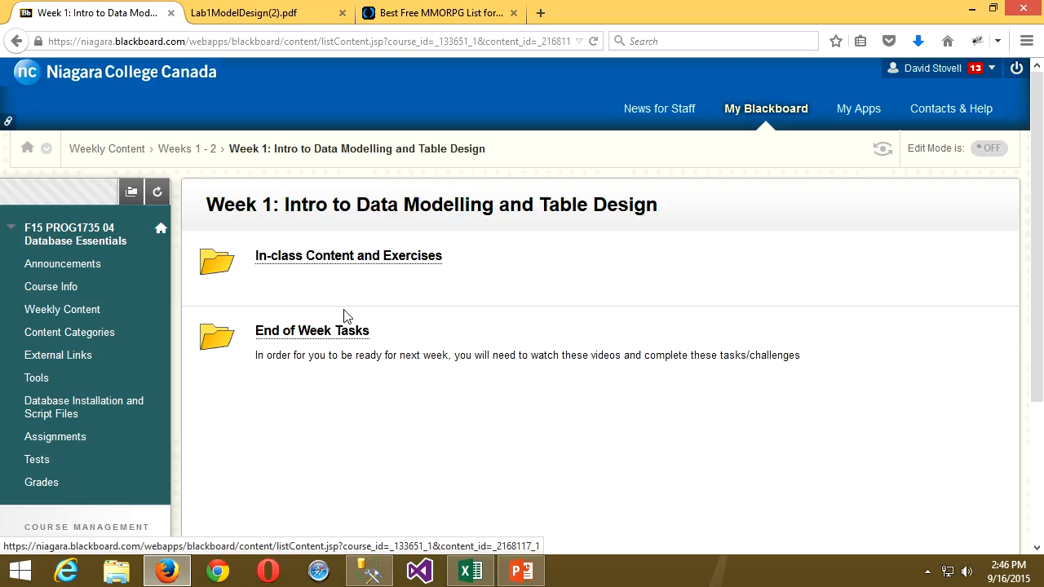
left_click(364, 260)
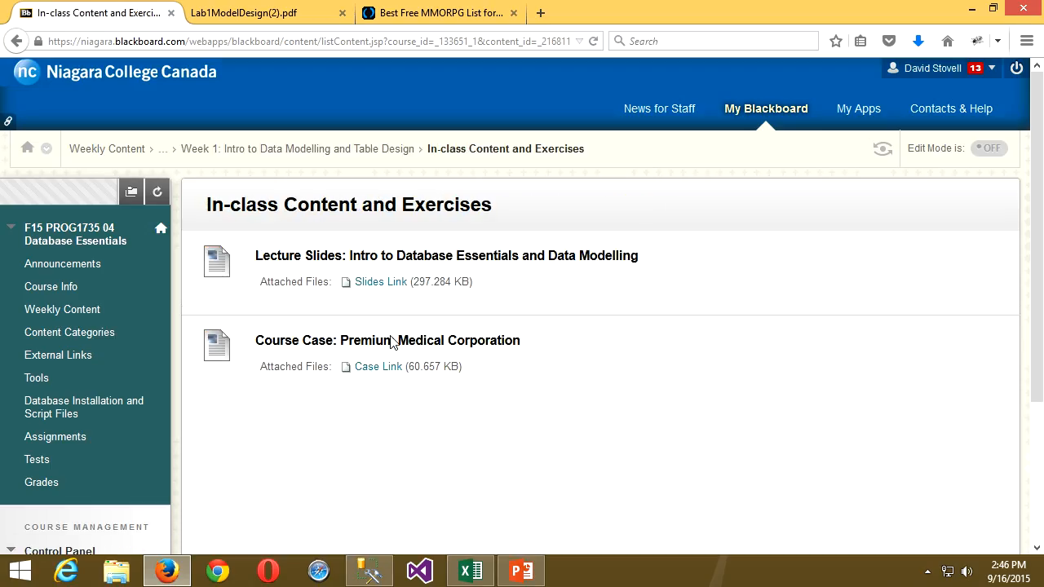
left_click(377, 367)
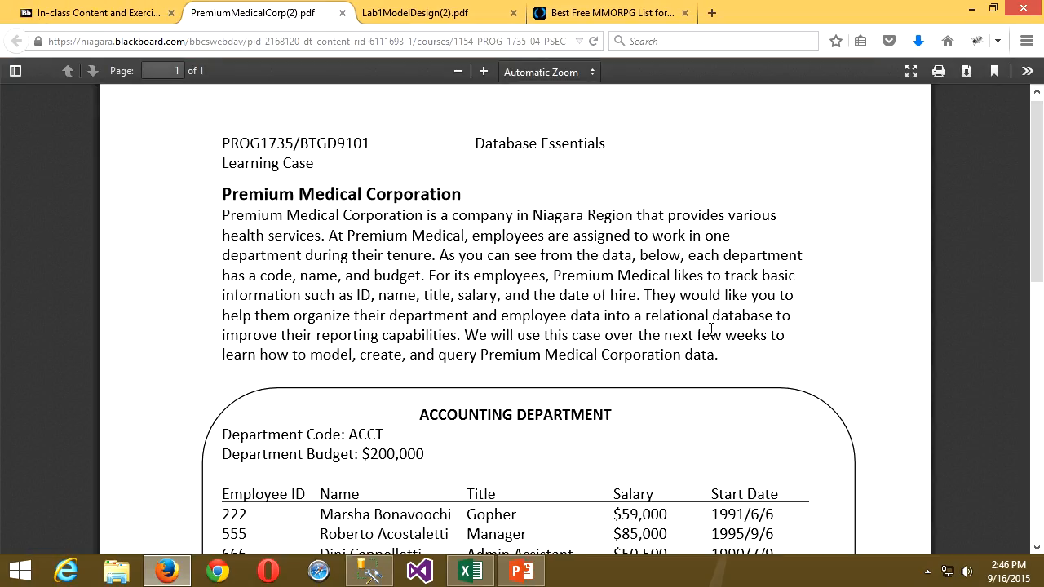
scroll(734, 327, "down", 6)
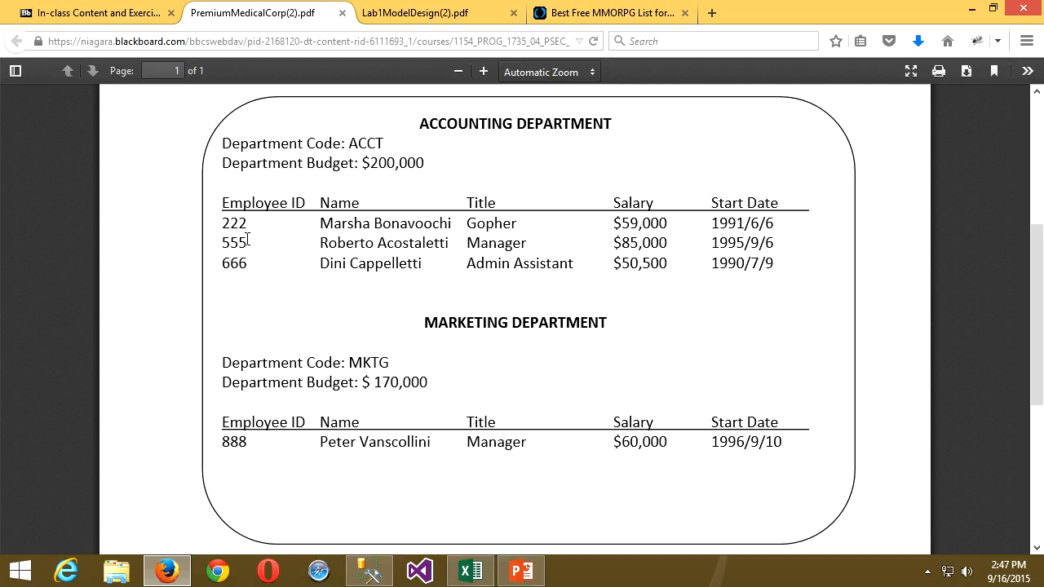
Step: Switch back to Excel and enter char(3) in cell H6 as the data type for empNo
left_click(471, 575)
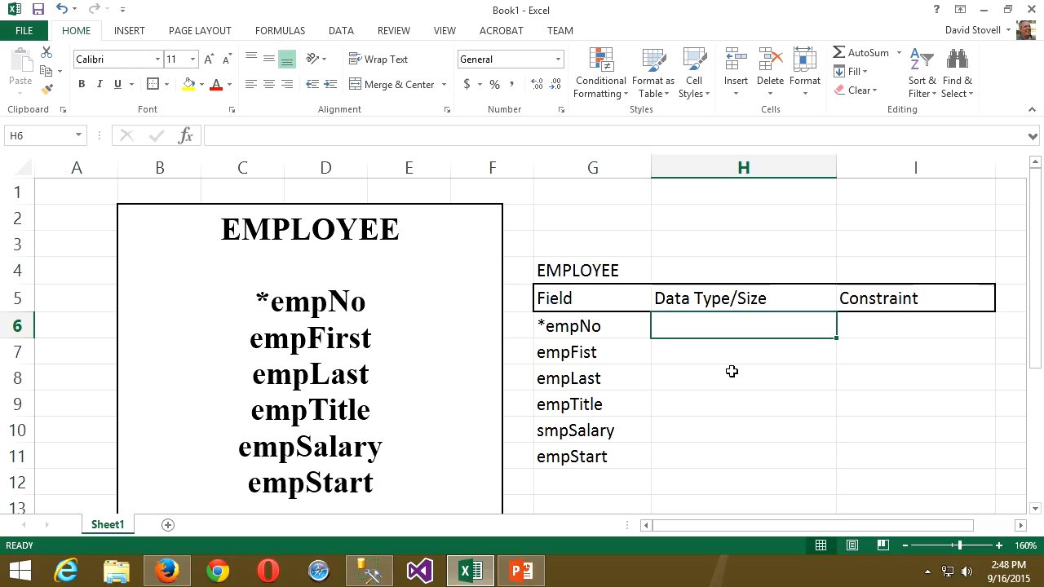
type("char")
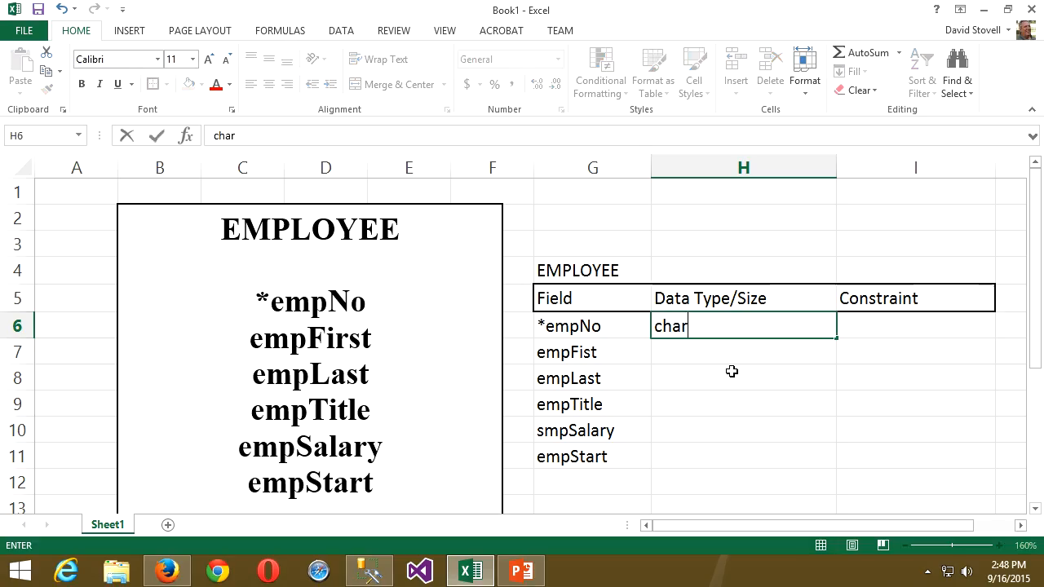
type("(3)")
key("Tab")
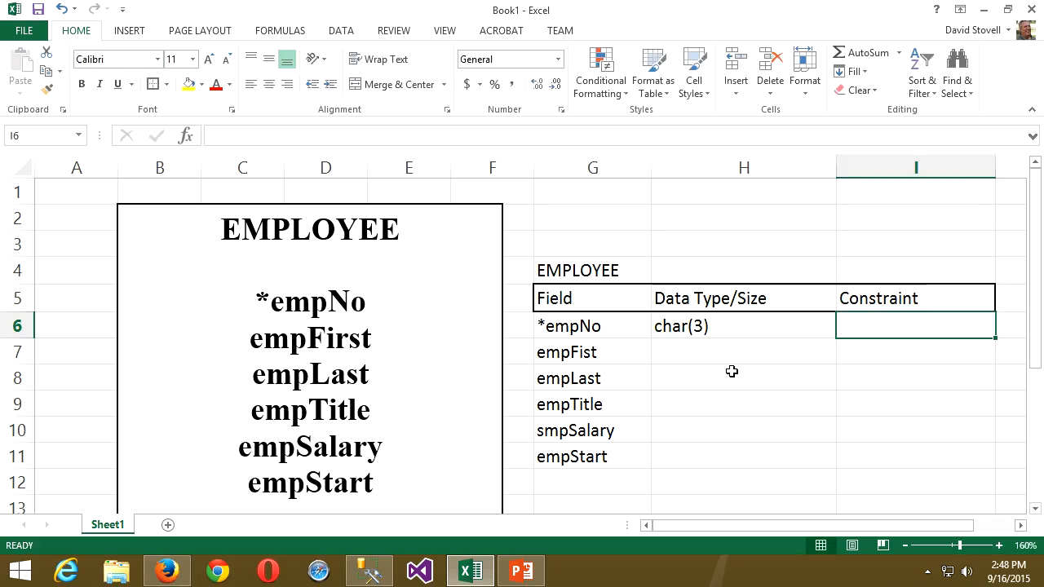
Step: Enter Primary Key in cell I6 as the constraint for empNo
type("Priomary")
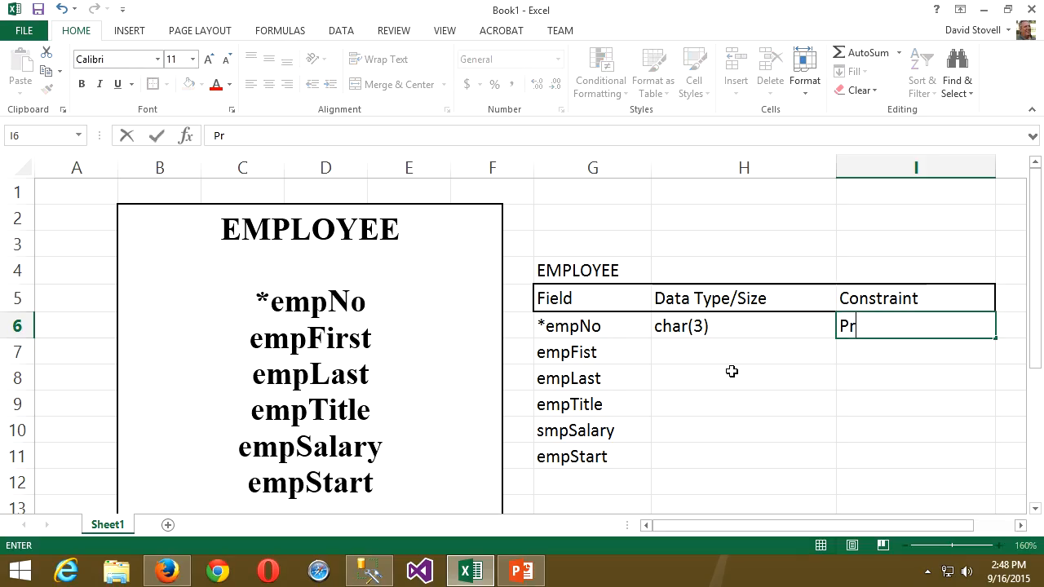
key("BackSpace")
key("BackSpace")
key("BackSpace")
key("BackSpace")
key("BackSpace")
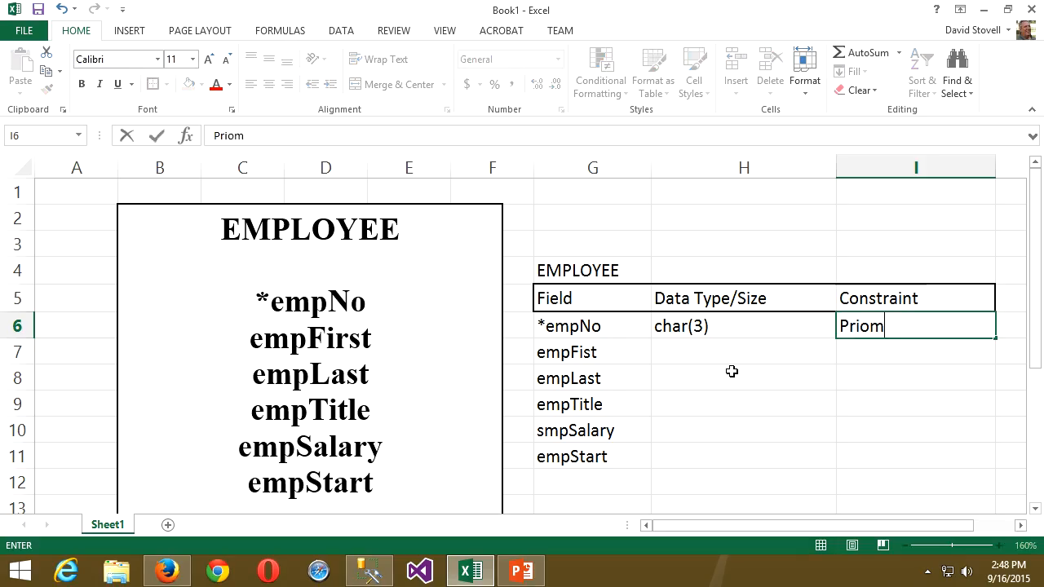
type("mary Key")
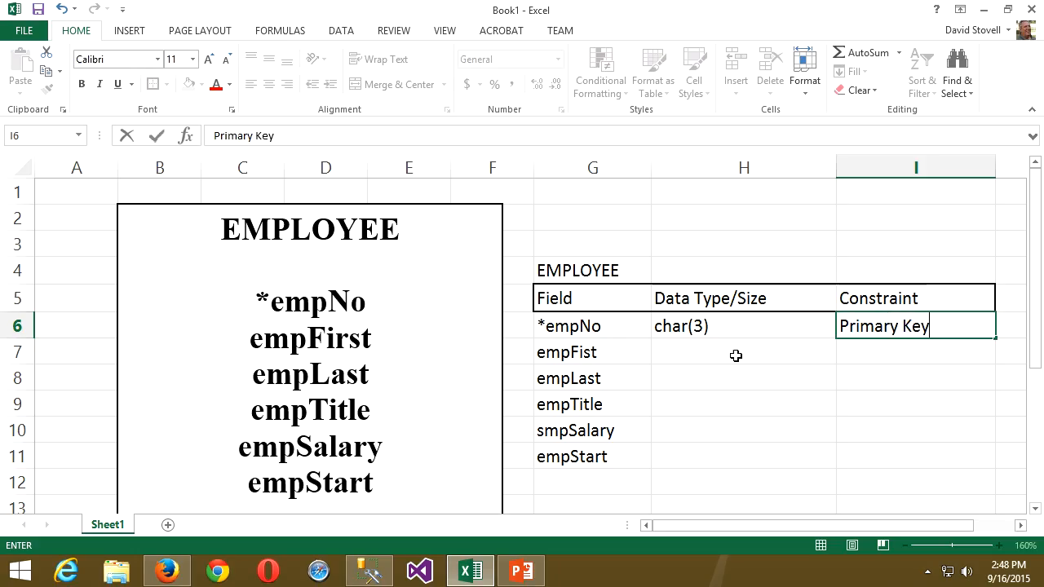
left_click(736, 356)
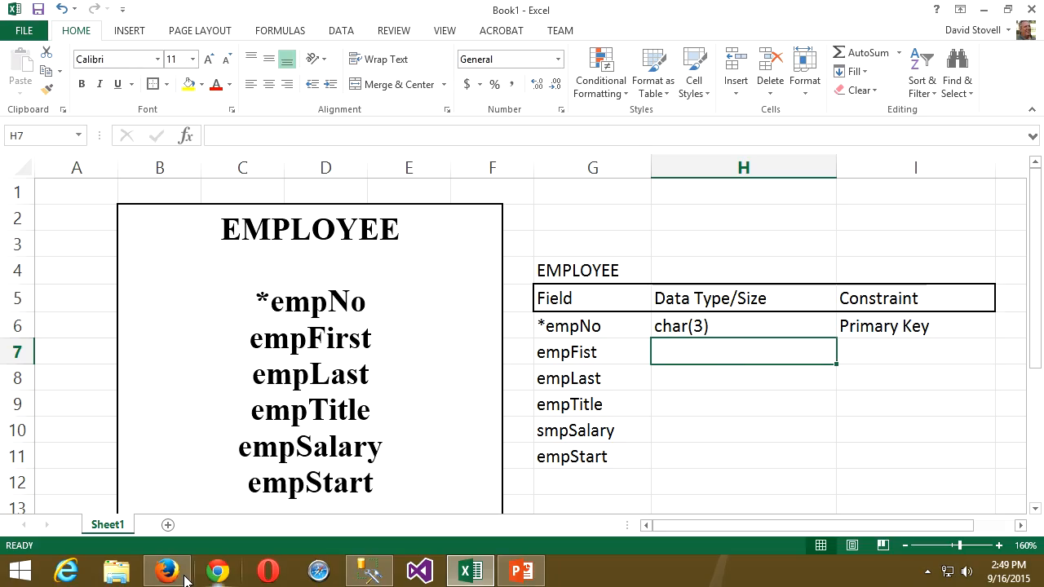
Step: Check the employee names in the case file in Firefox, and enter varchar(50) in cell H7 back in Excel
mouse_move(173, 578)
left_click(180, 499)
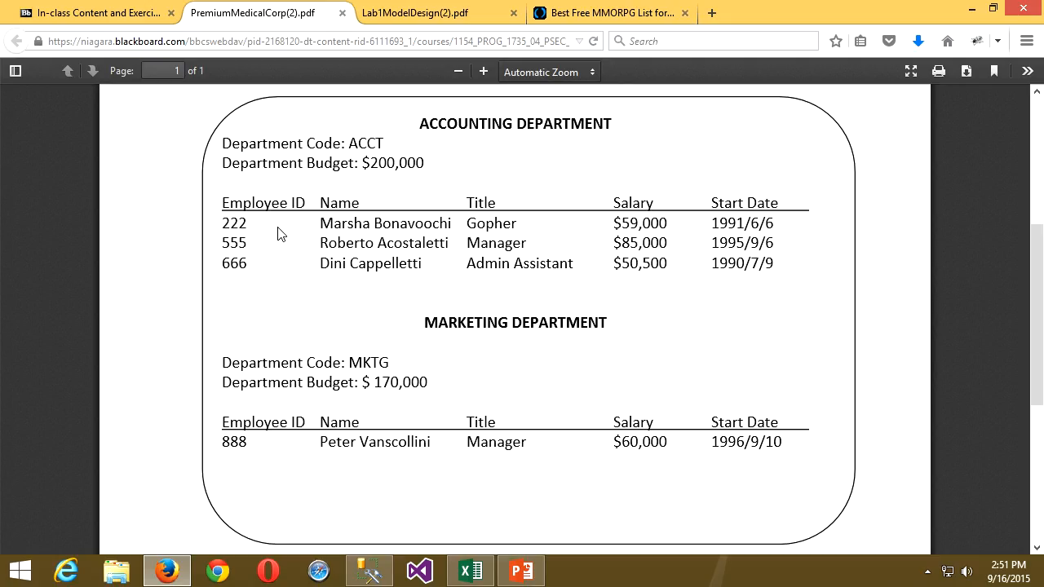
left_click(471, 571)
type("varchar")
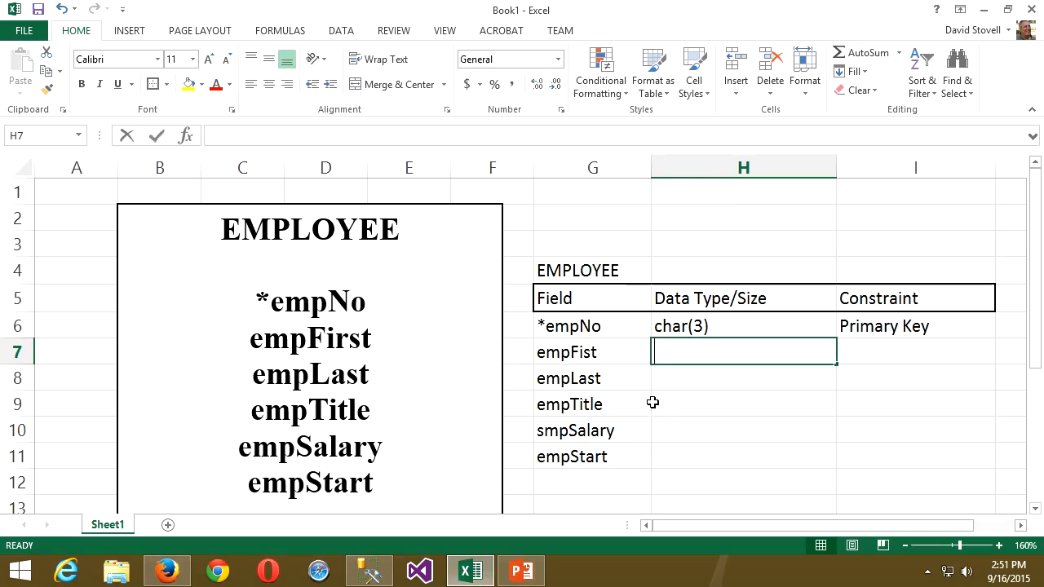
type("(")
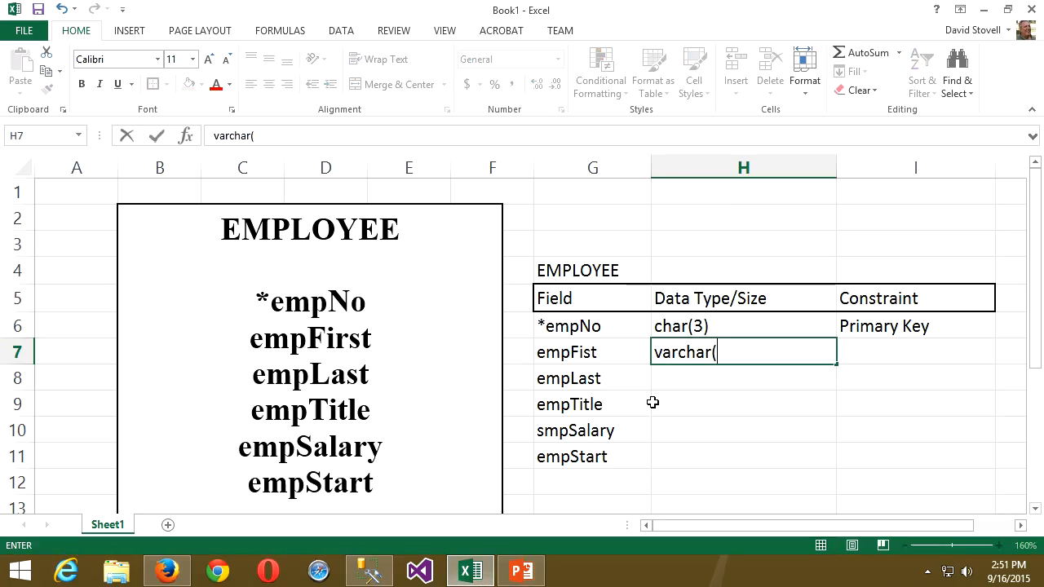
type("50)")
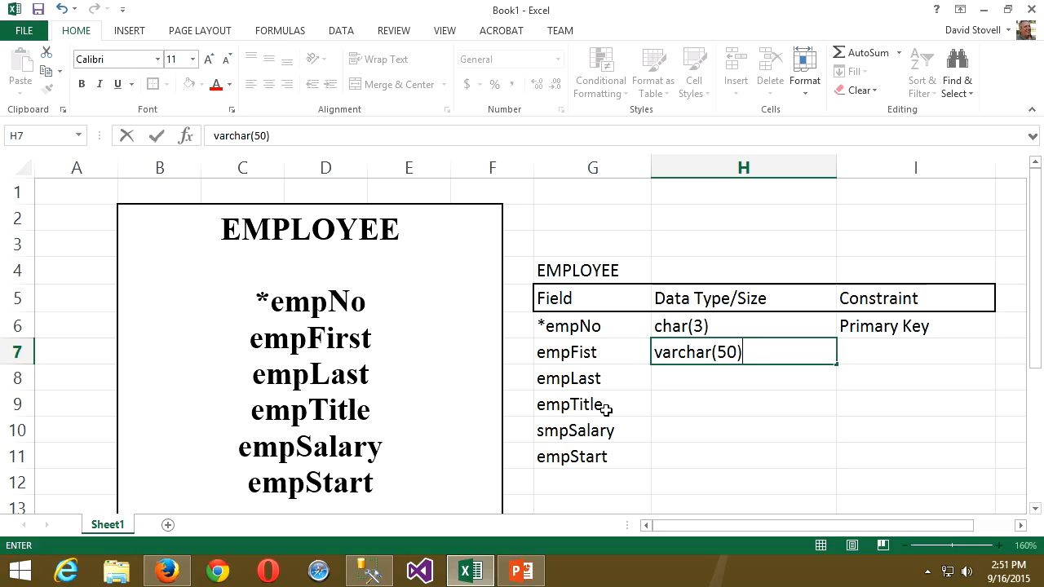
Step: Fill the varchar(50) data type from cell H7 down to cells H8 and H9
left_click(784, 354)
left_click(779, 379)
left_click(774, 358)
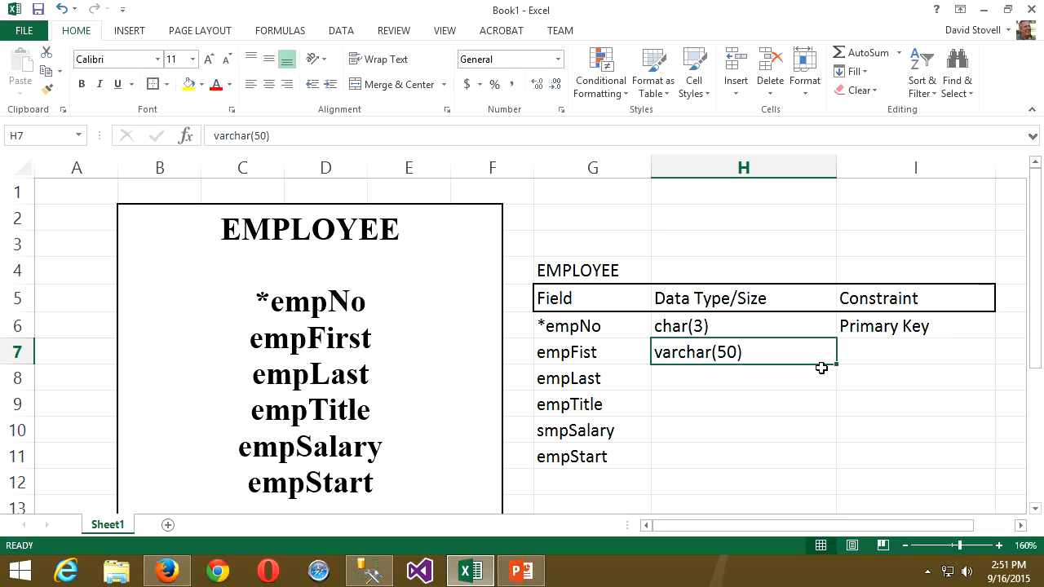
left_click_drag(836, 364, 834, 423)
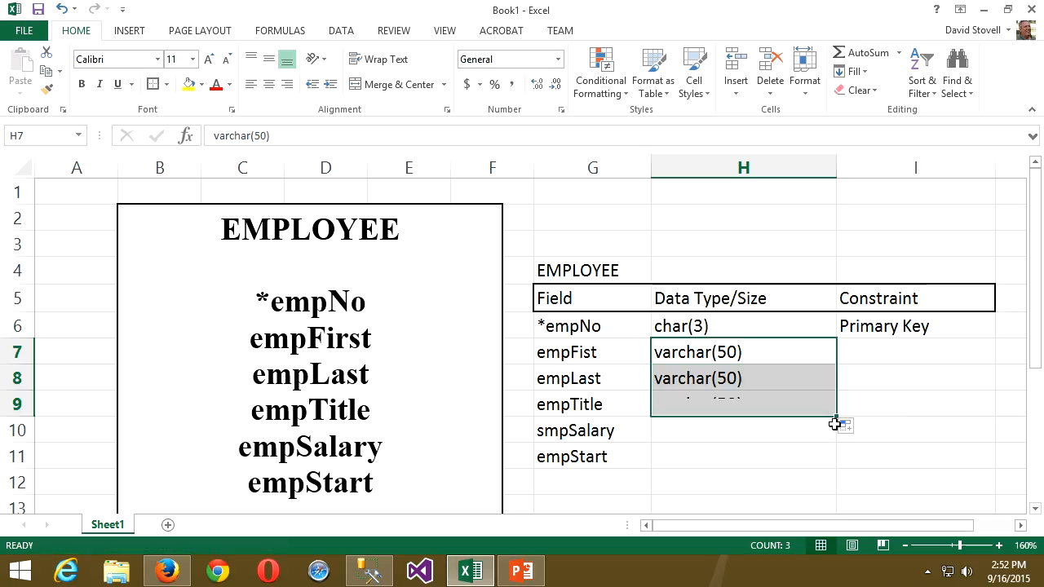
Step: Check the salaries and start dates in the Firefox case file, and enter decimal(9,2) in cell H10 and date in H11 in Excel
left_click(789, 438)
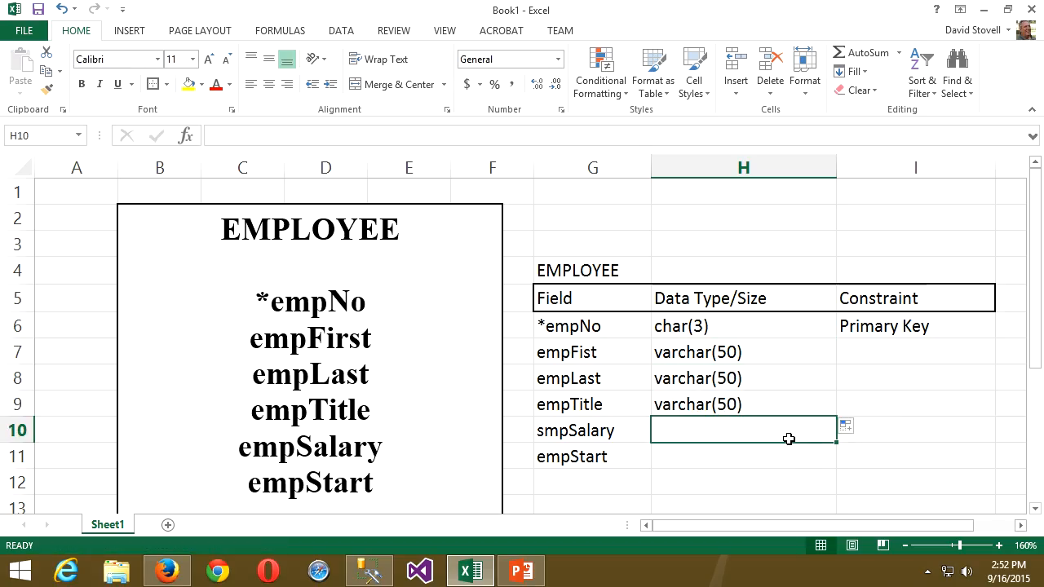
key("alt+Tab")
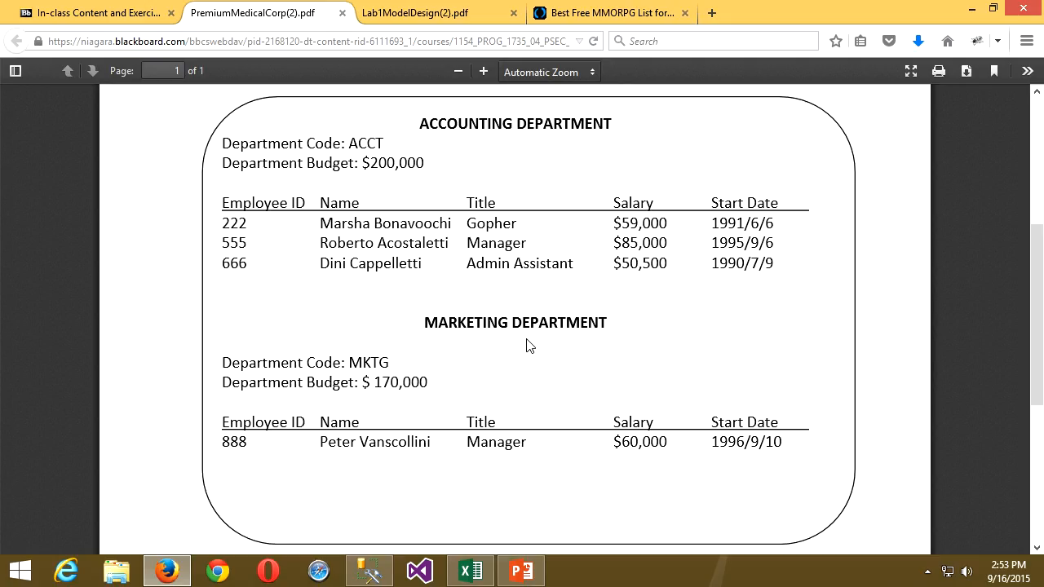
left_click(480, 576)
type("de")
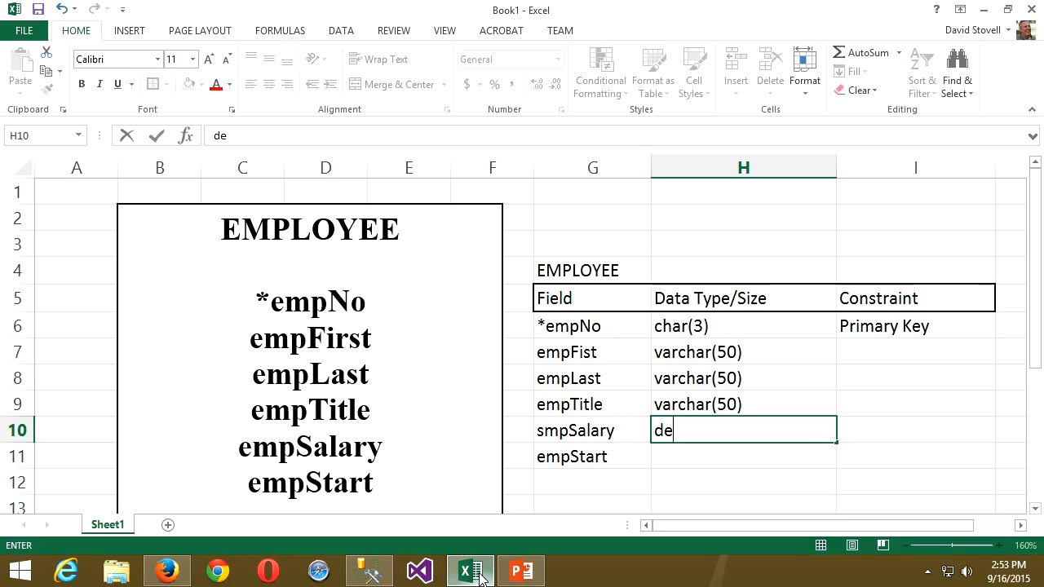
type("cimal(")
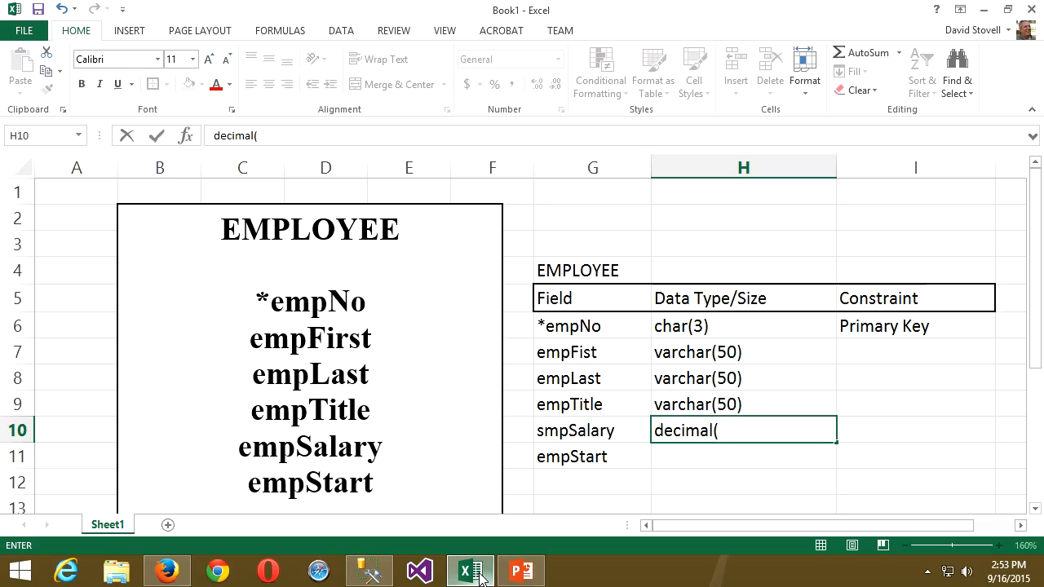
type("9,2)")
key("Return")
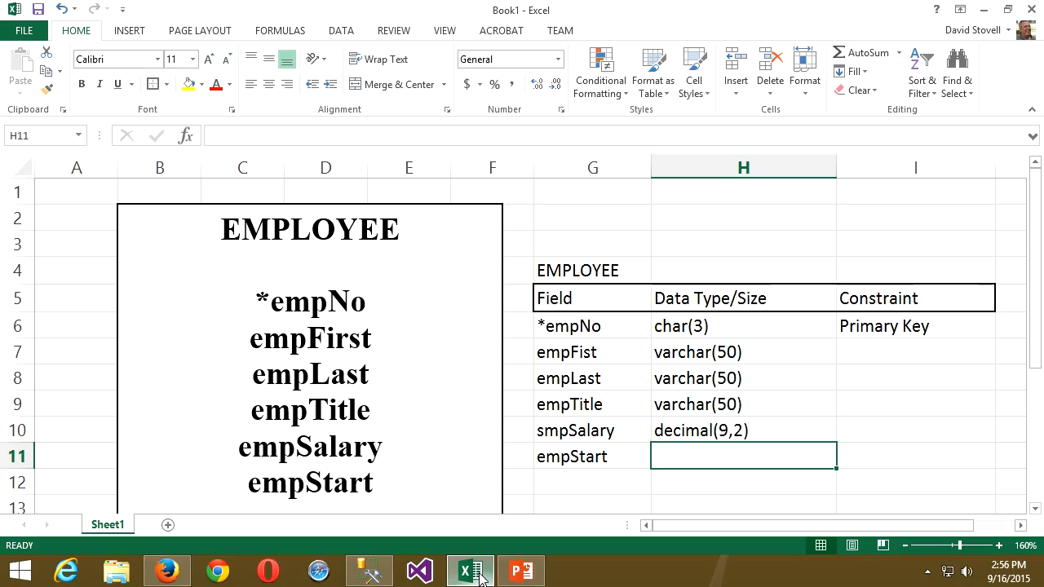
type("date")
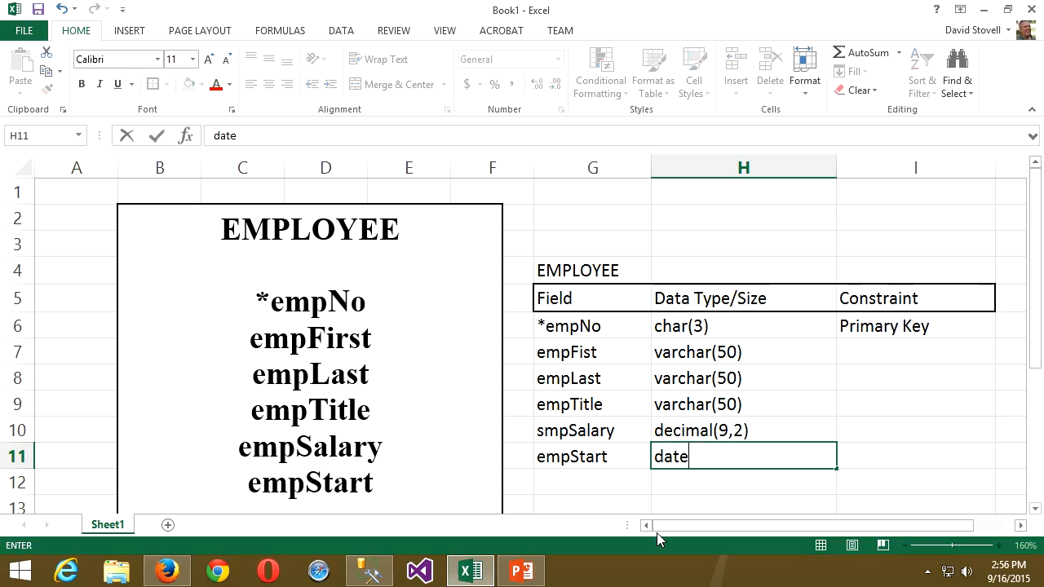
Step: Commit the date entry in H11, and enter the title EMPLOYEE in cell B15 below the entity box
left_click(679, 485)
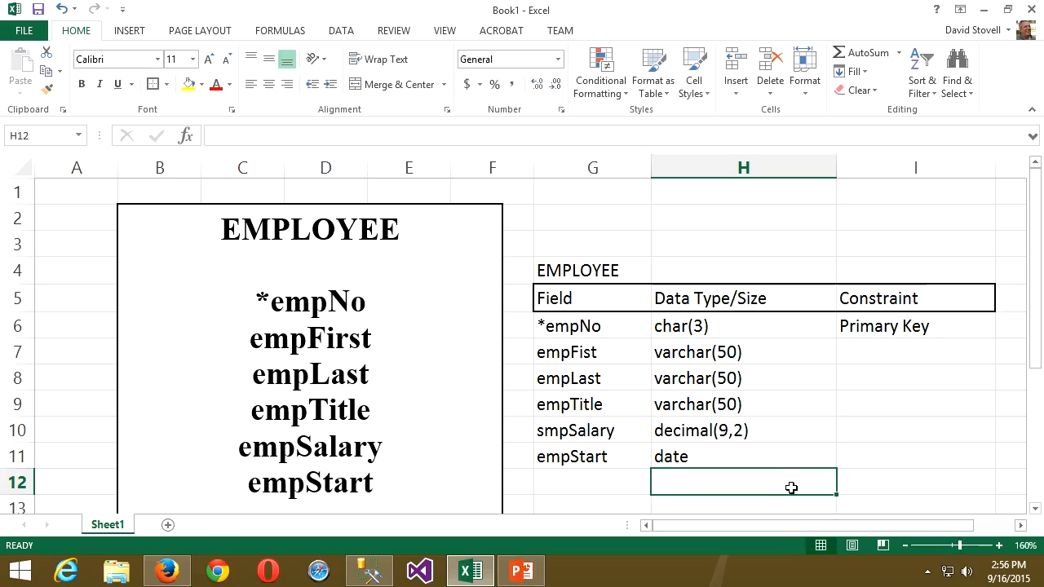
scroll(789, 488, "down", 1)
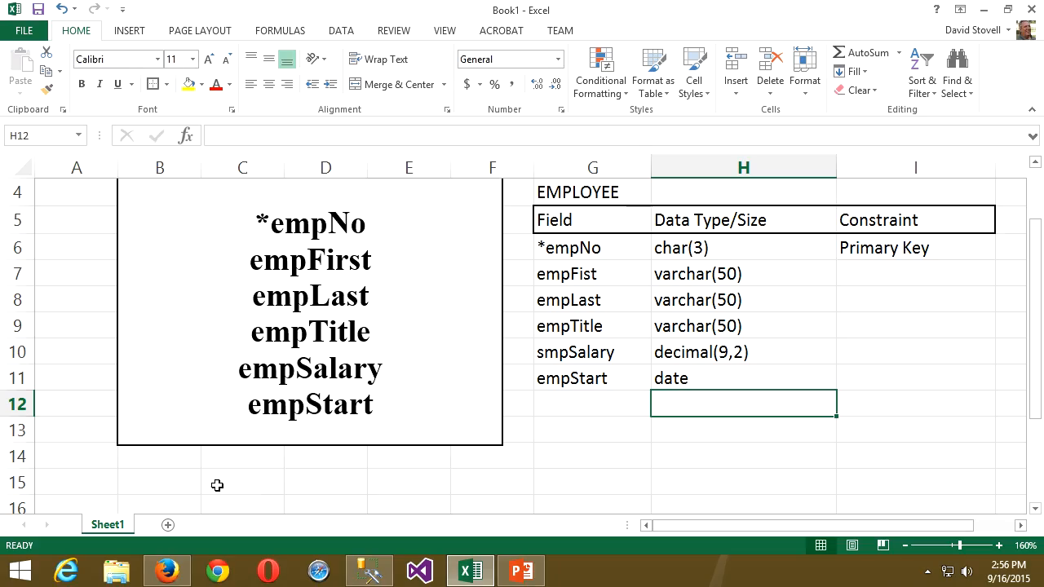
left_click(186, 485)
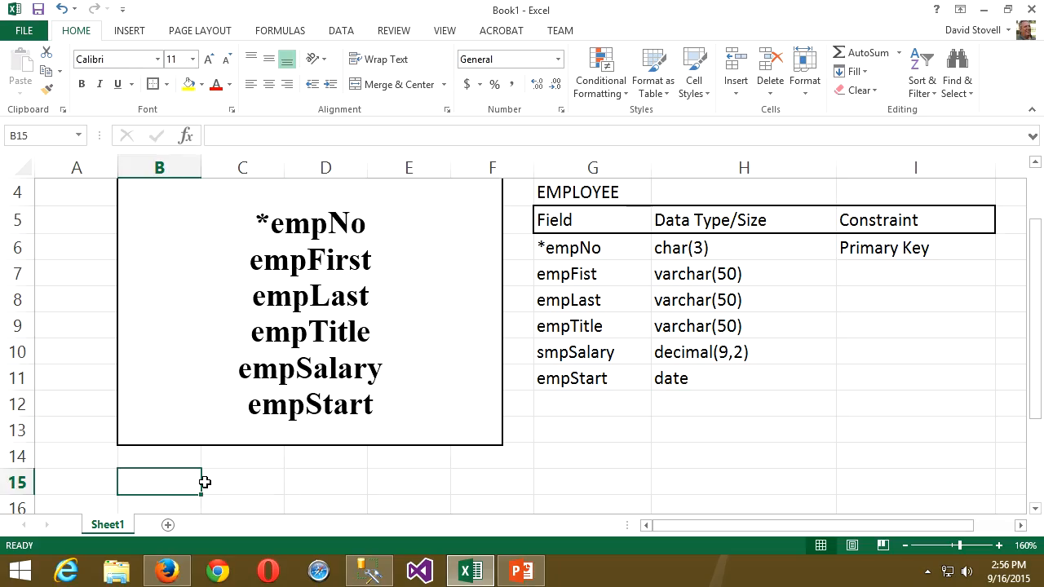
type("EMPLOYEE")
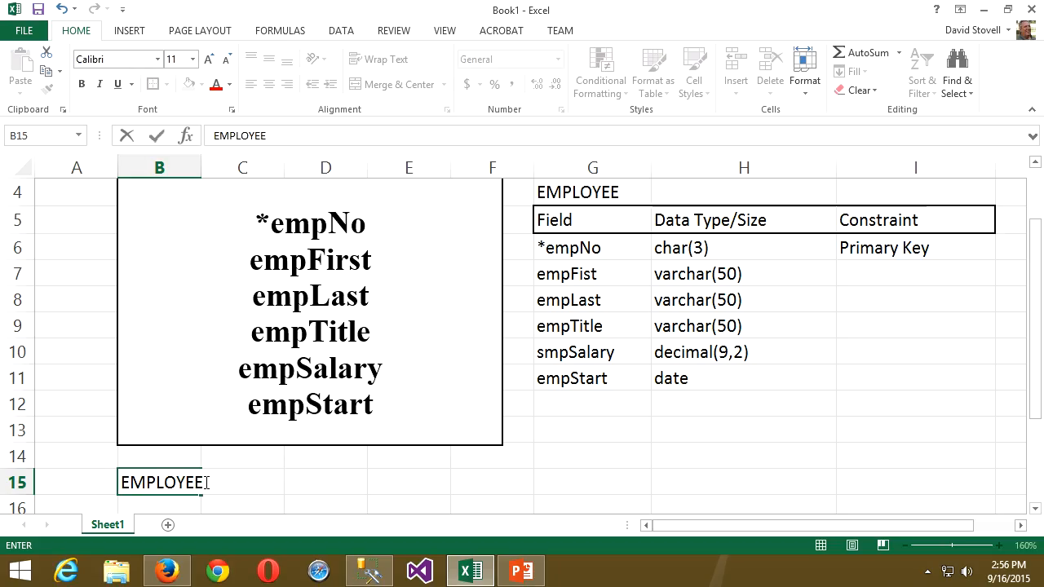
key("Return")
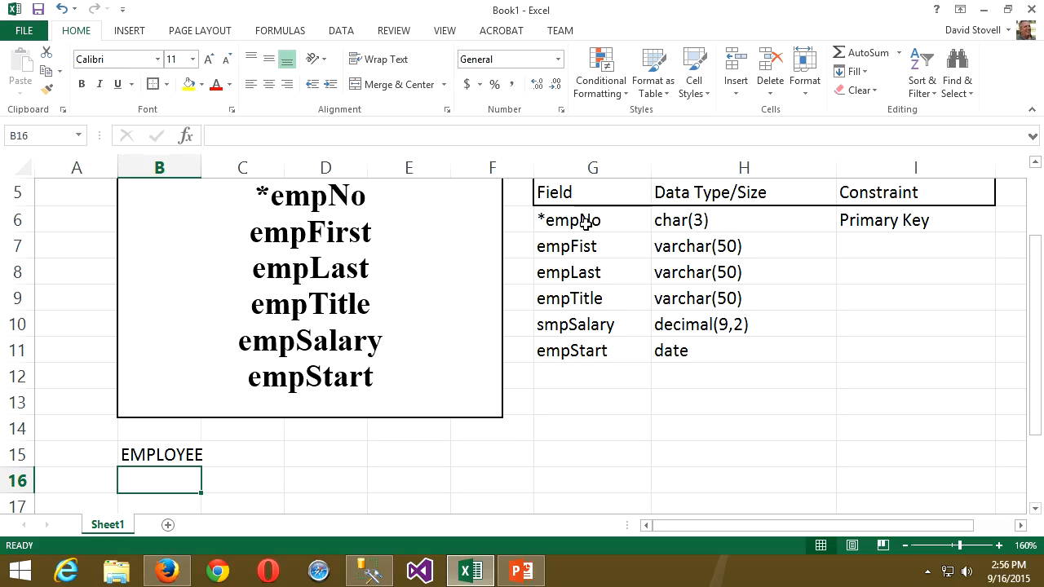
Step: Copy the field names in G6:G11 and paste them transposed as a header row starting at cell B16
left_click_drag(586, 223, 585, 355)
right_click(591, 355)
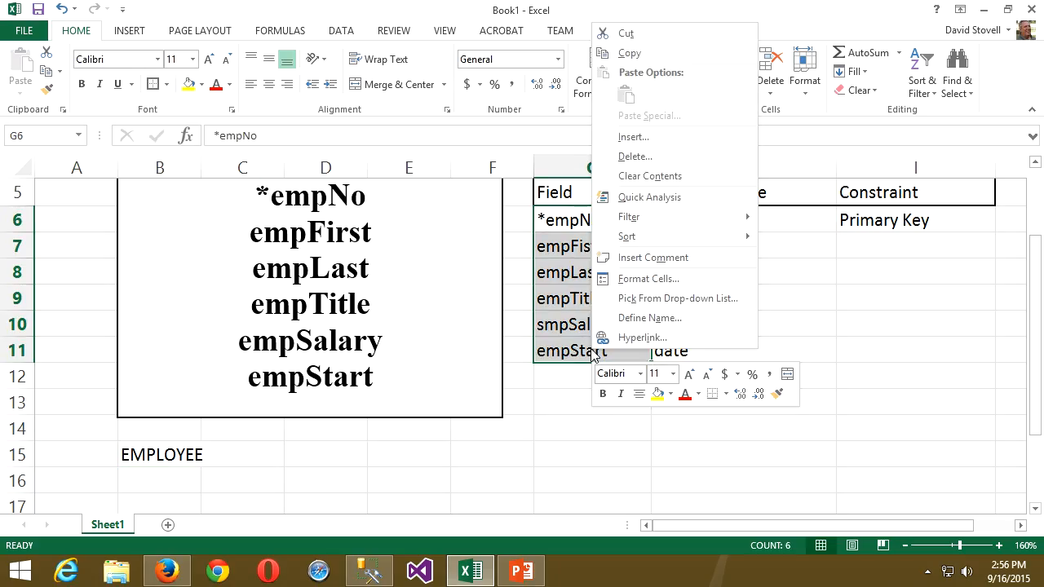
left_click(640, 54)
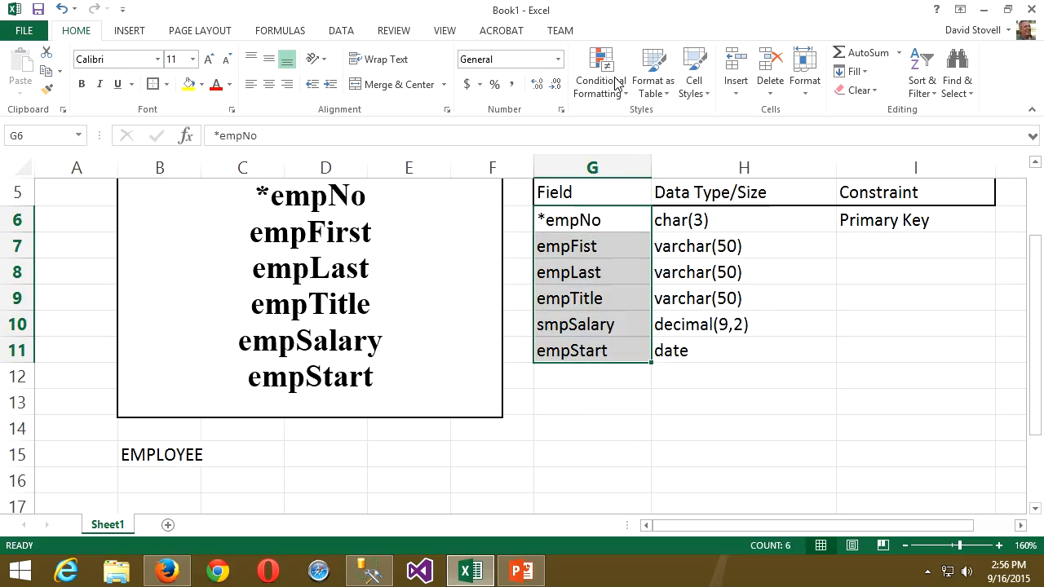
left_click(141, 473)
right_click(141, 477)
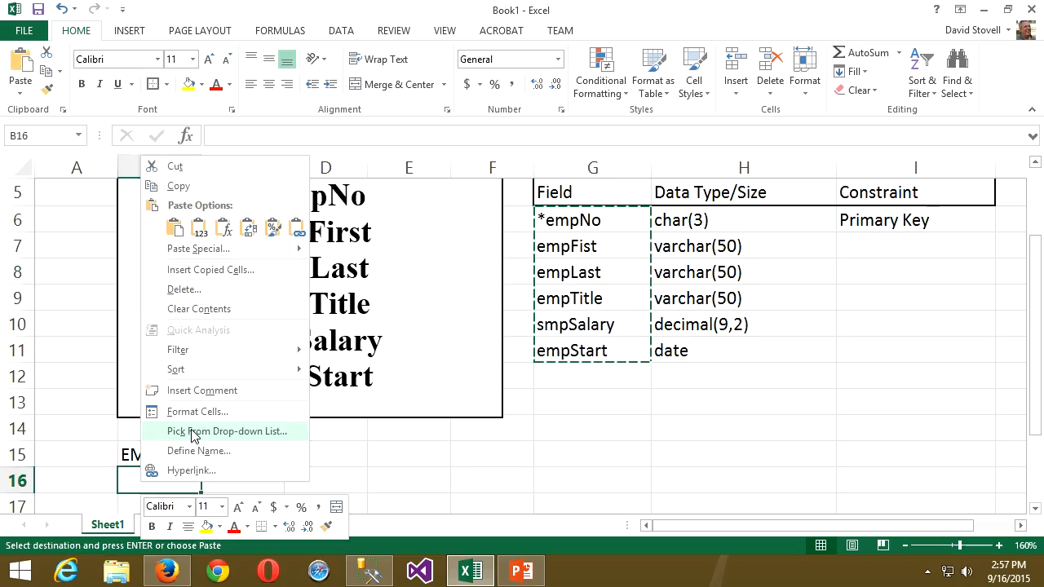
mouse_move(206, 254)
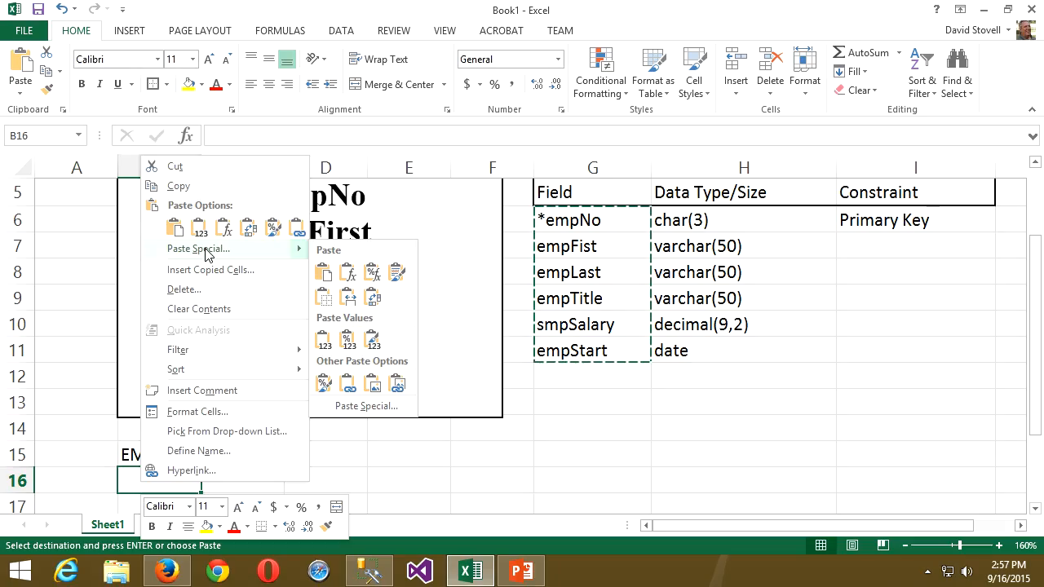
left_click(248, 231)
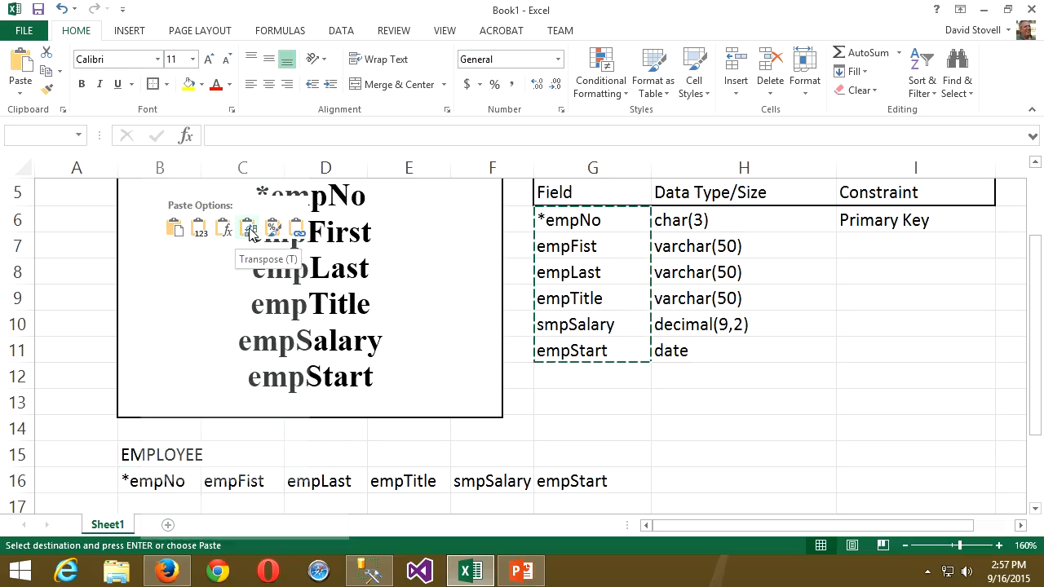
left_click(249, 232)
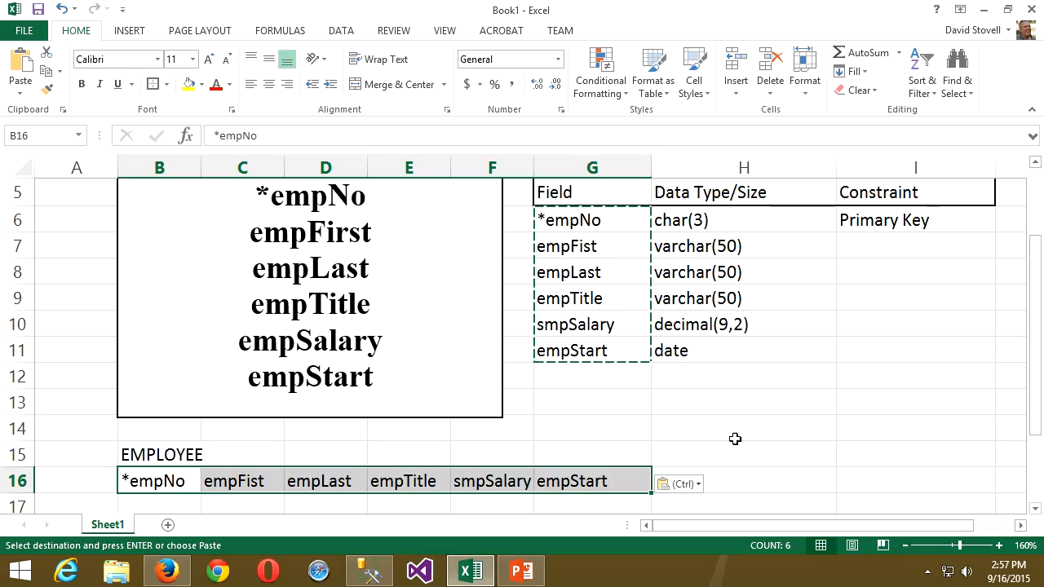
scroll(734, 439, "down", 1)
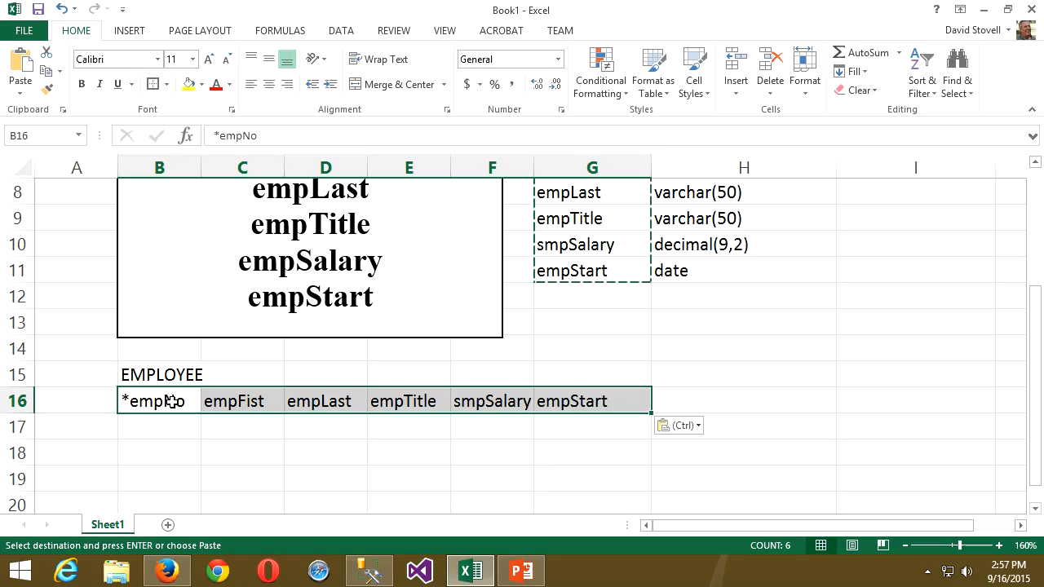
left_click(904, 395)
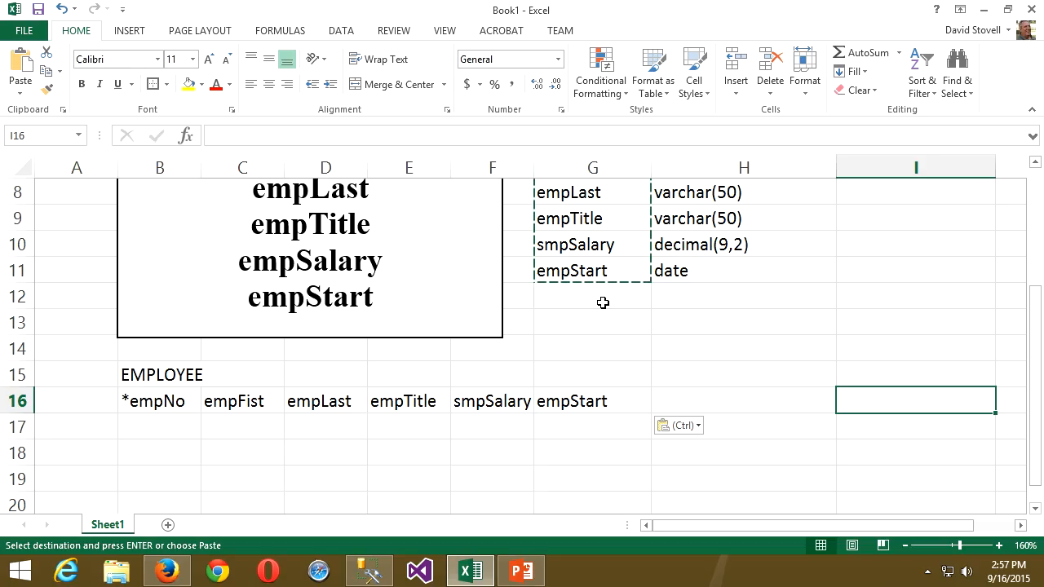
key("Escape")
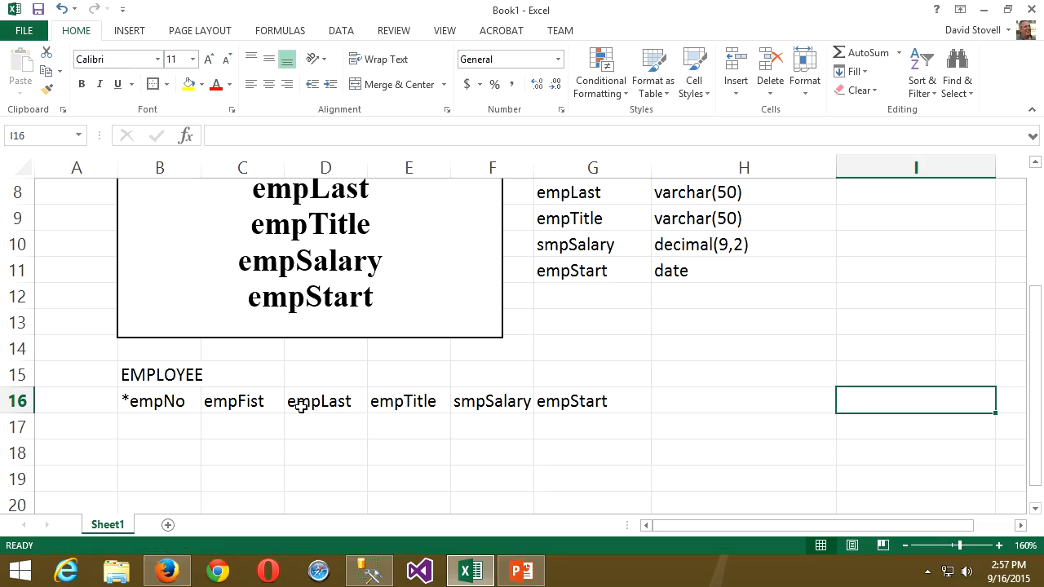